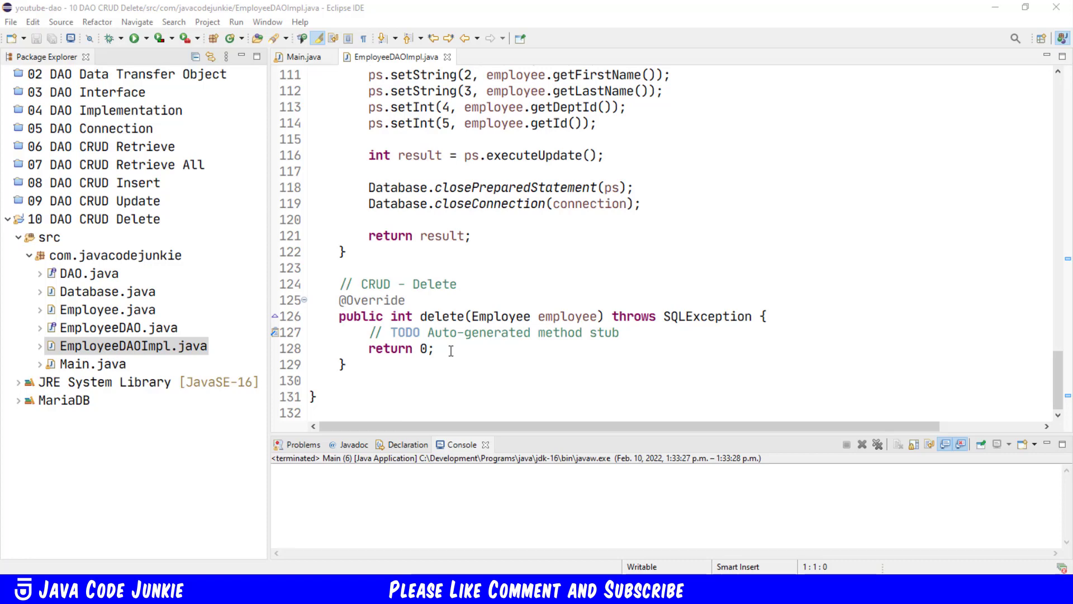
Remove the placeholder TODO comment and return 0 from the delete() body.
left_click_drag(434, 350, 320, 337)
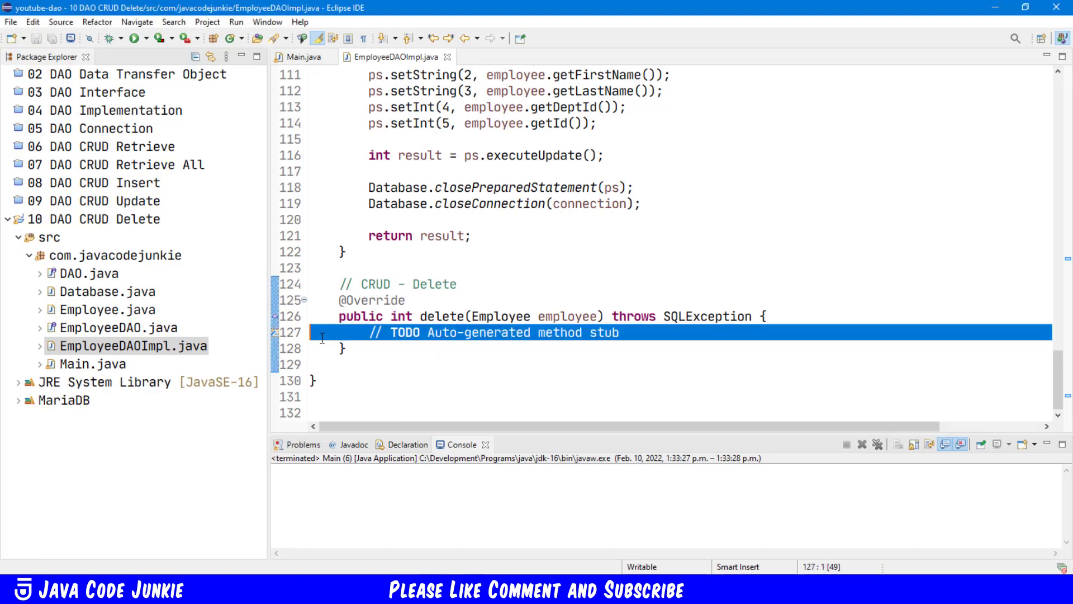
key("Delete")
key("Tab")
key("Tab")
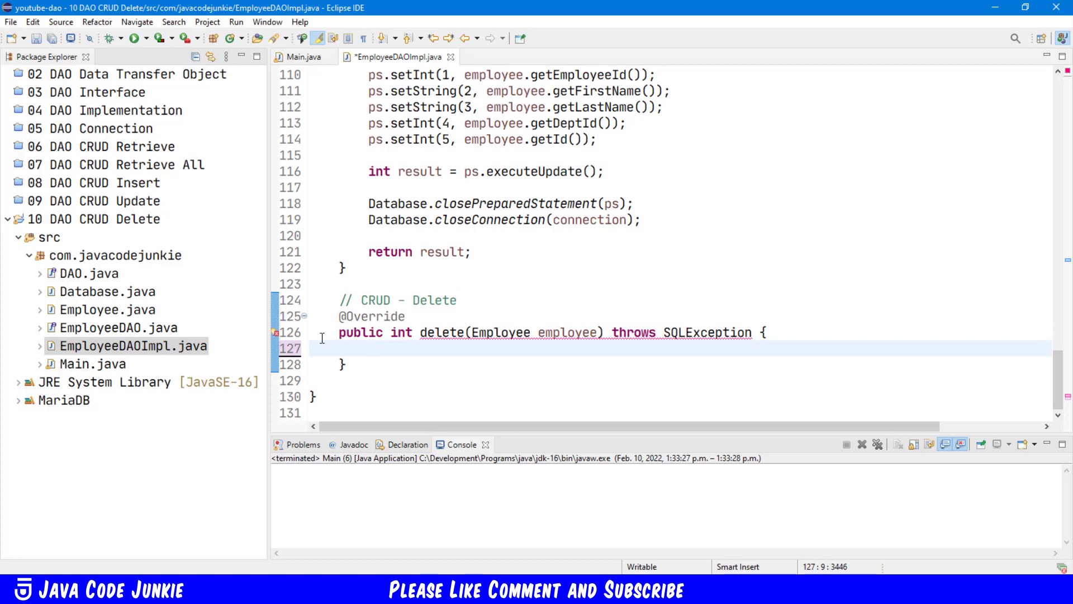
type("Connection")
type(" c")
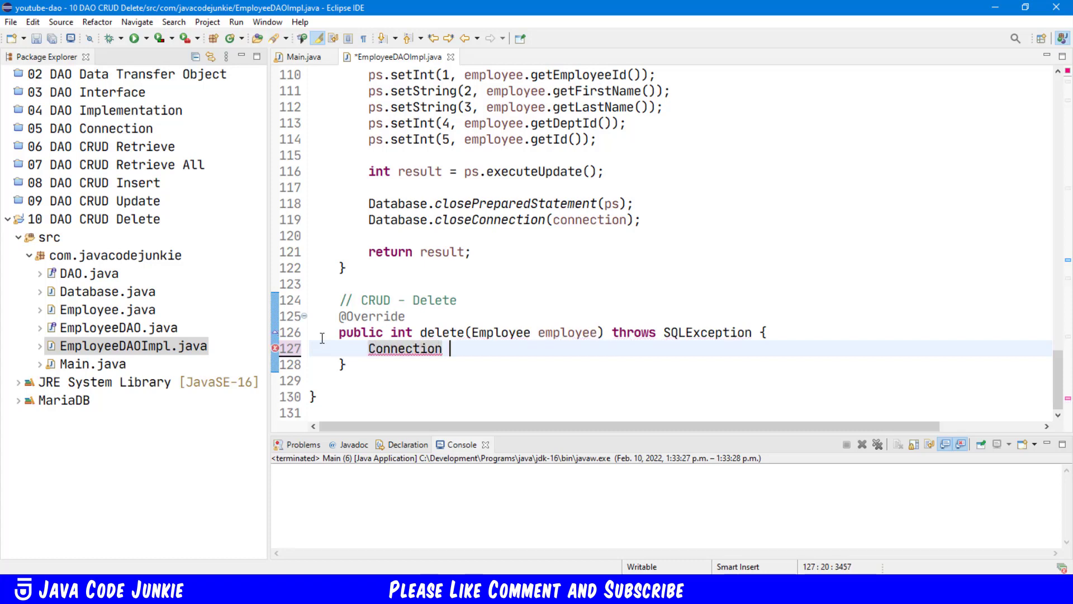
type("onnection ")
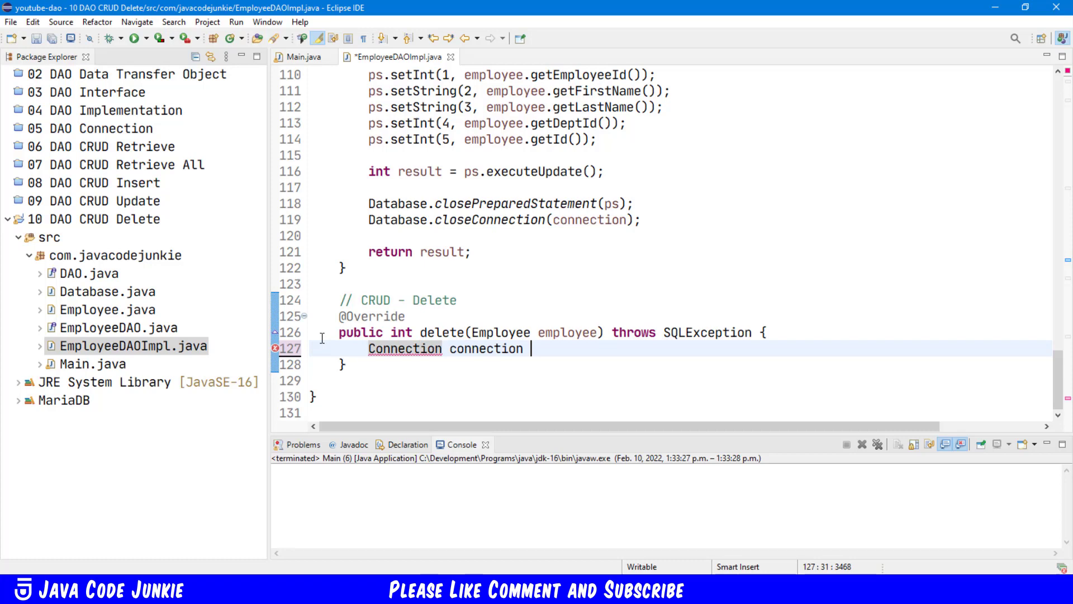
type("= ")
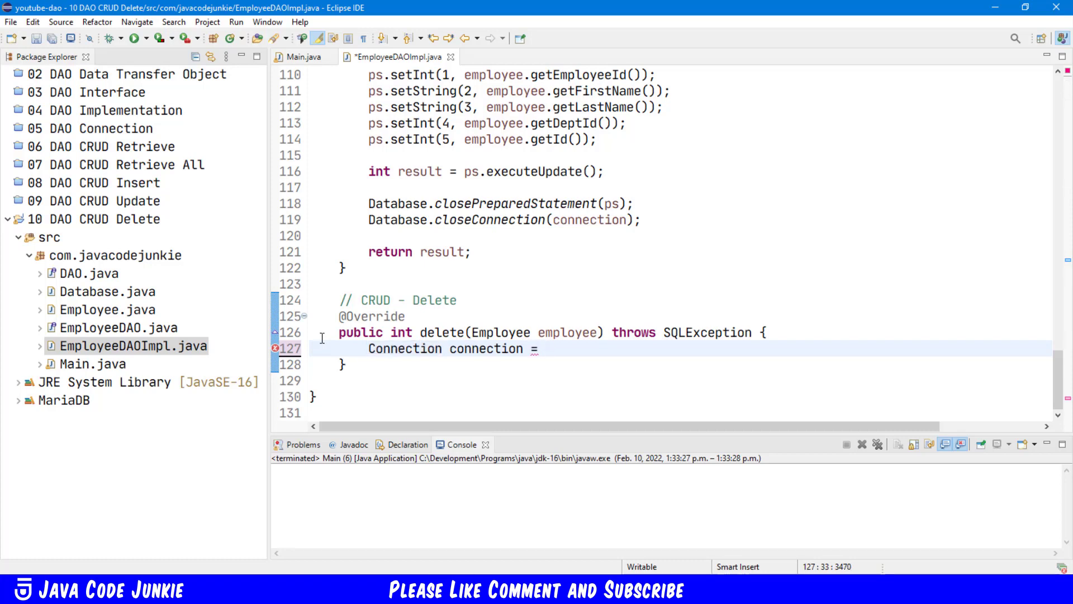
type("Database")
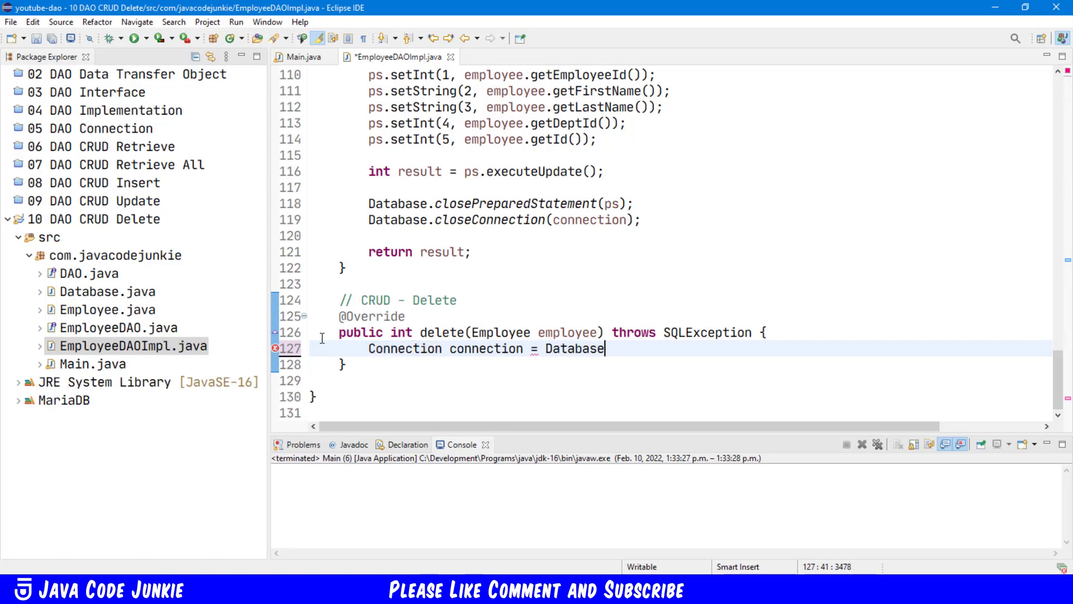
type(".getc")
Obtain a Connection via Database.getConnection() and start the DELETE FROM employees WHERE id = ? string.
key("Return")
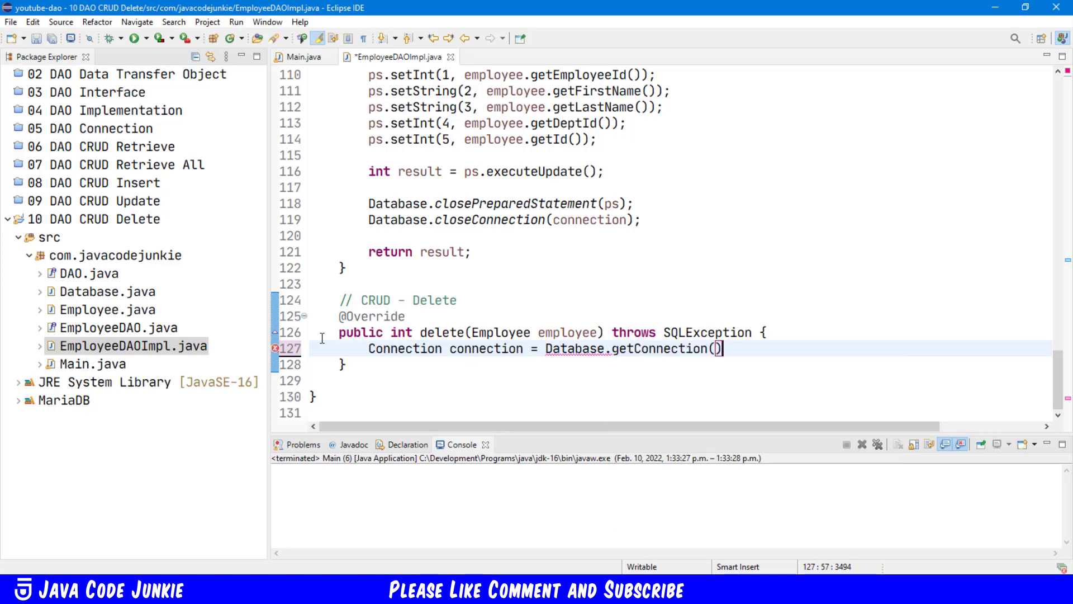
type(";")
key("Return")
key("Return")
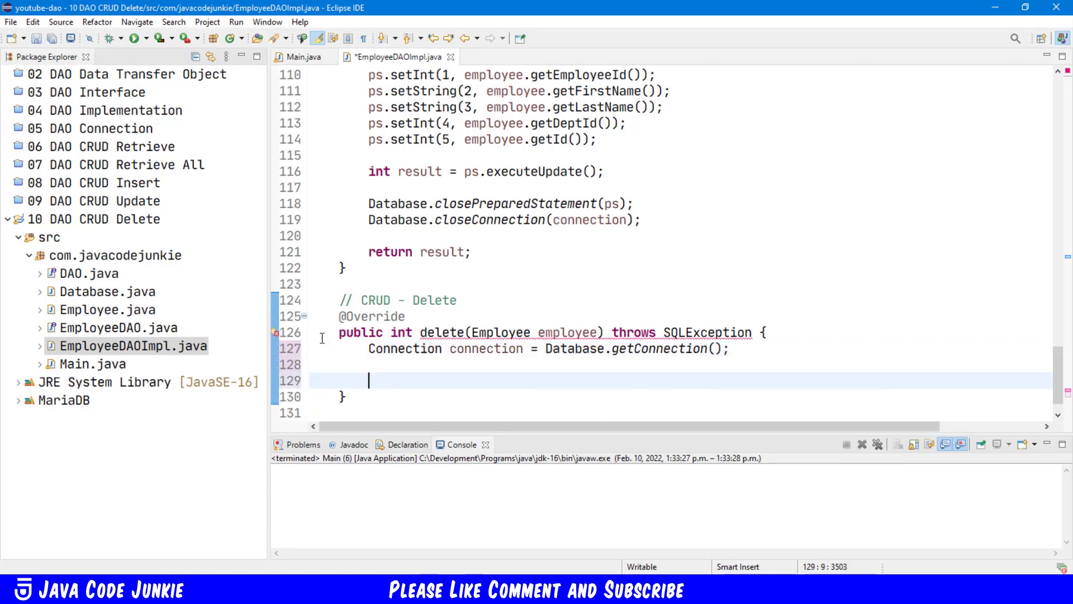
type("Str")
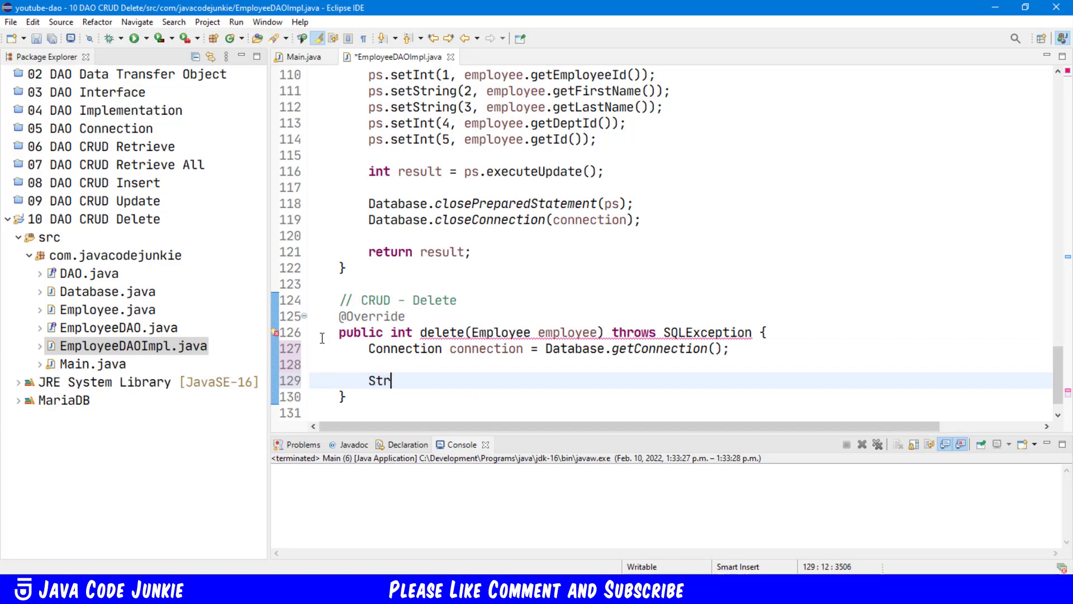
type("ing sql")
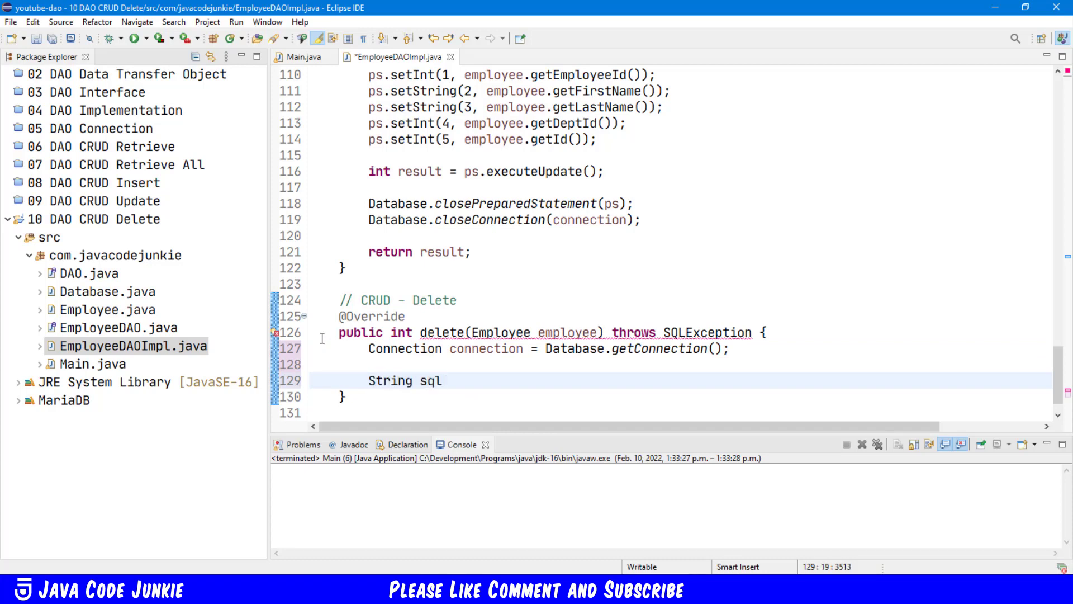
type(" = \"D")
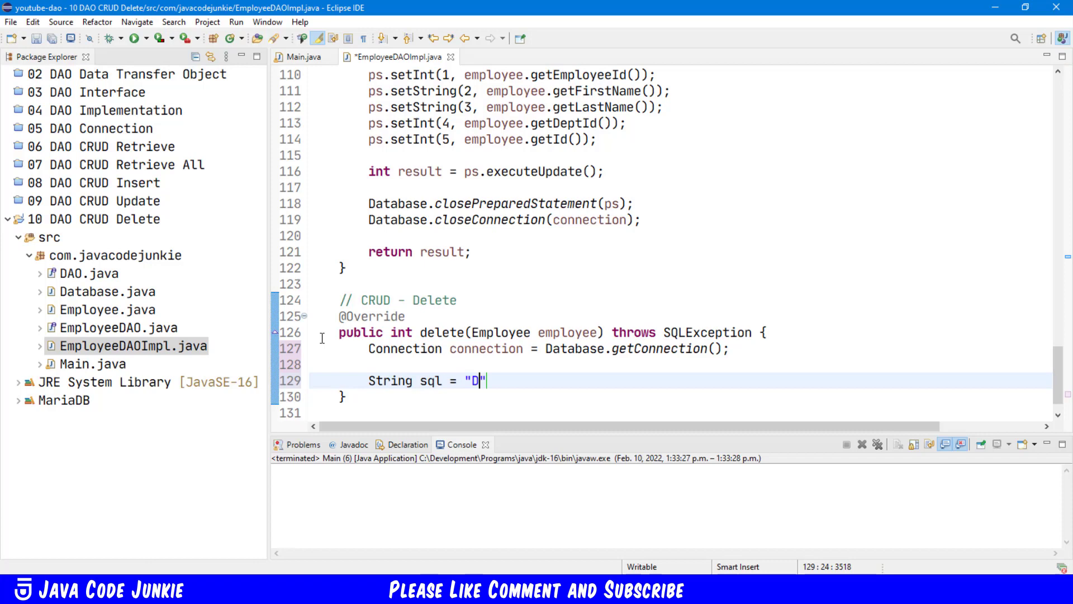
type("ELETE ")
type("FROM")
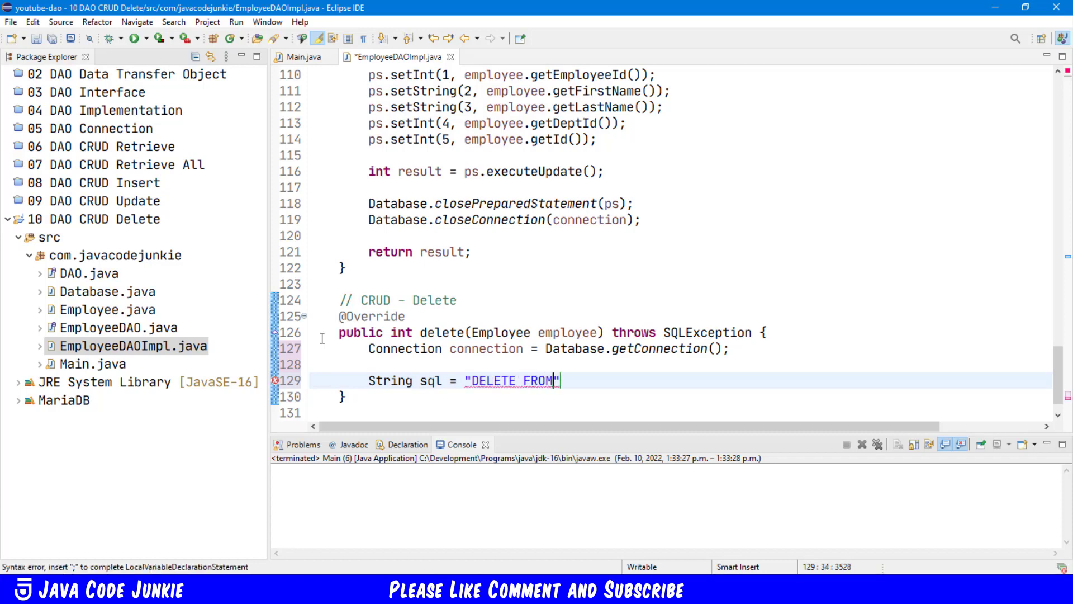
type(" em")
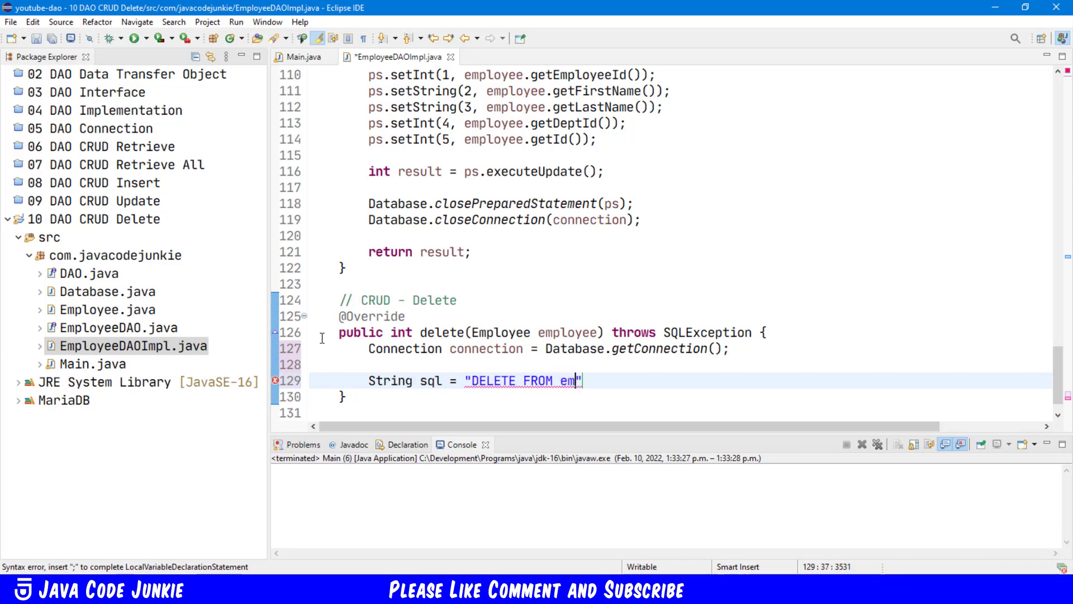
type("ployees ")
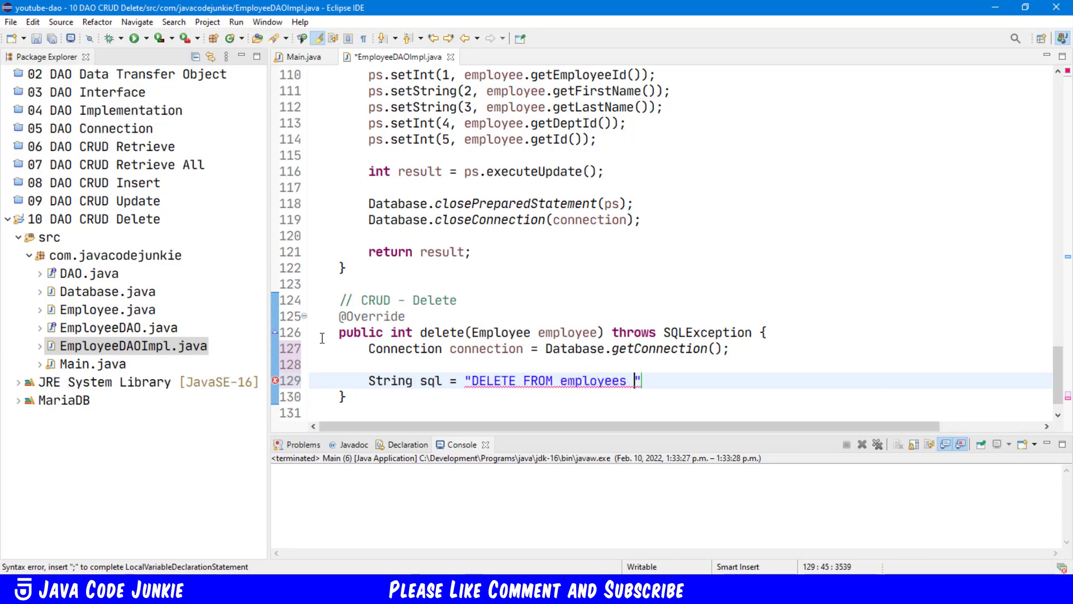
type("WHERE")
type(" id")
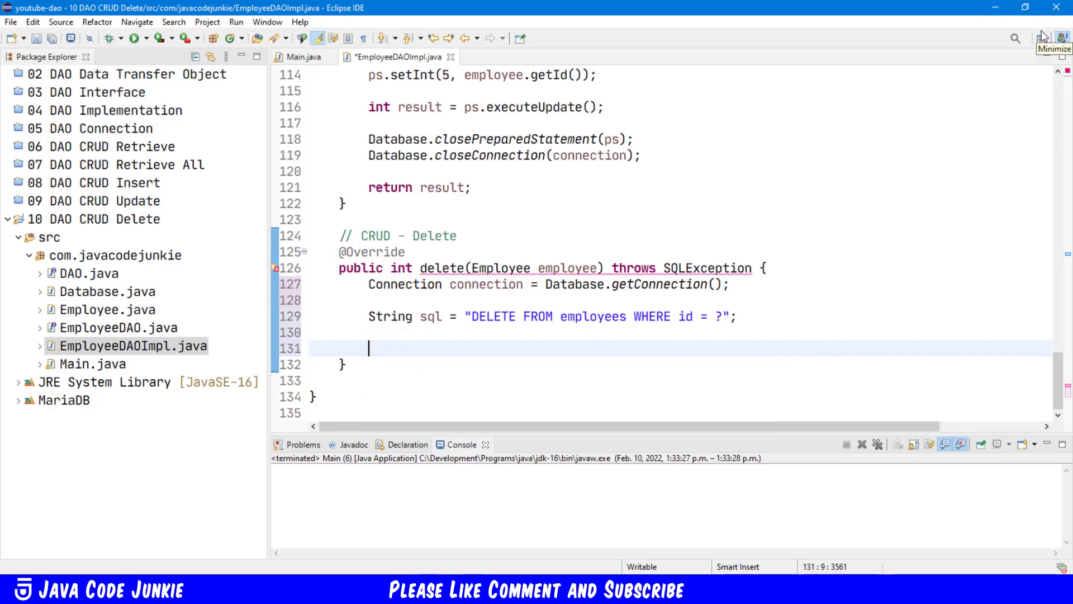
type("PreparedStat")
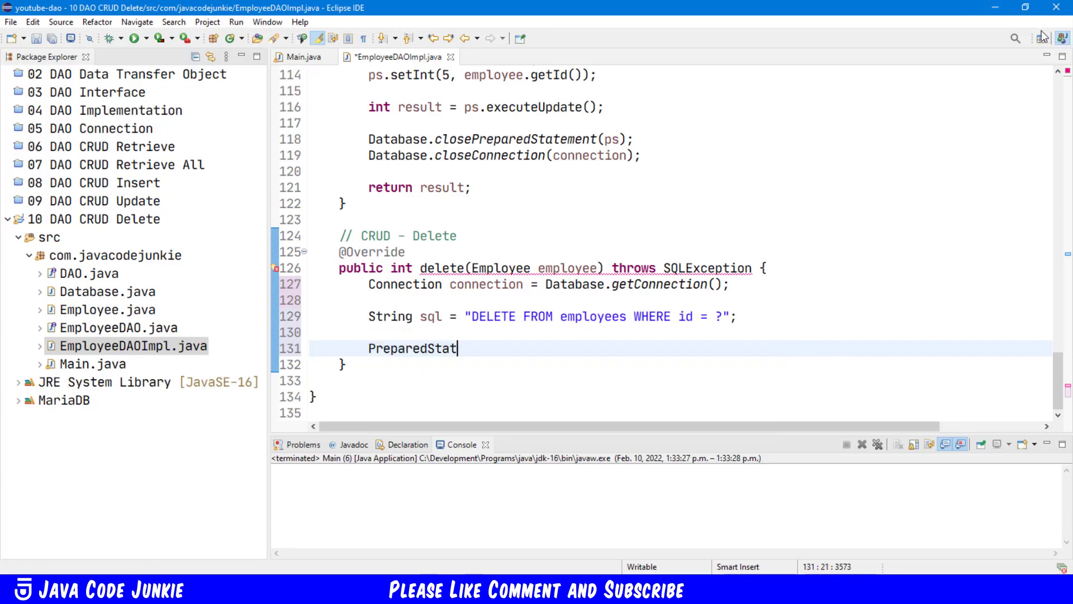
type("ement ps = ")
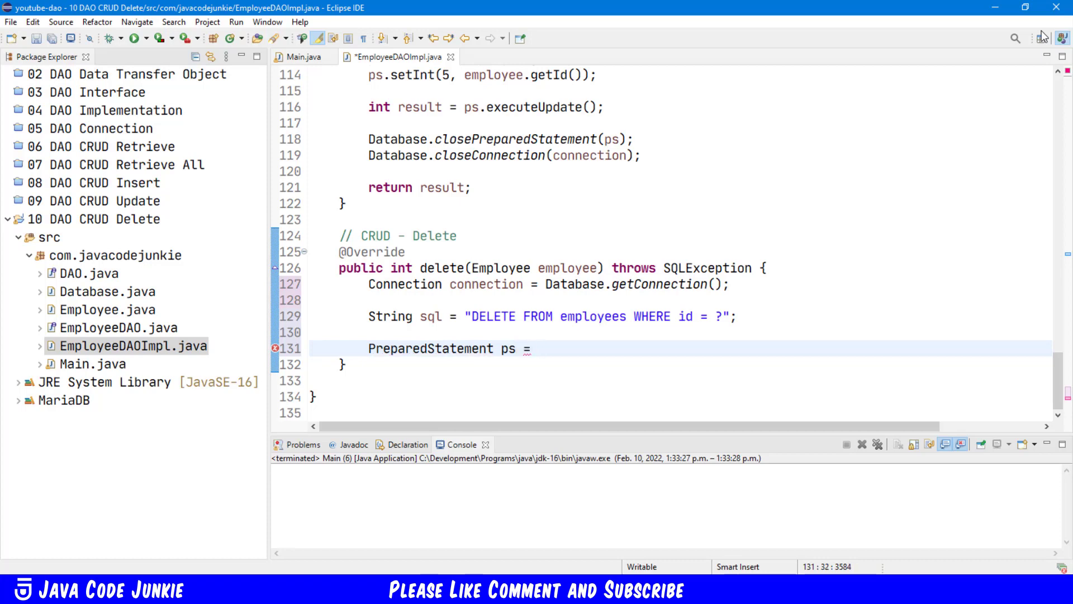
type("conne")
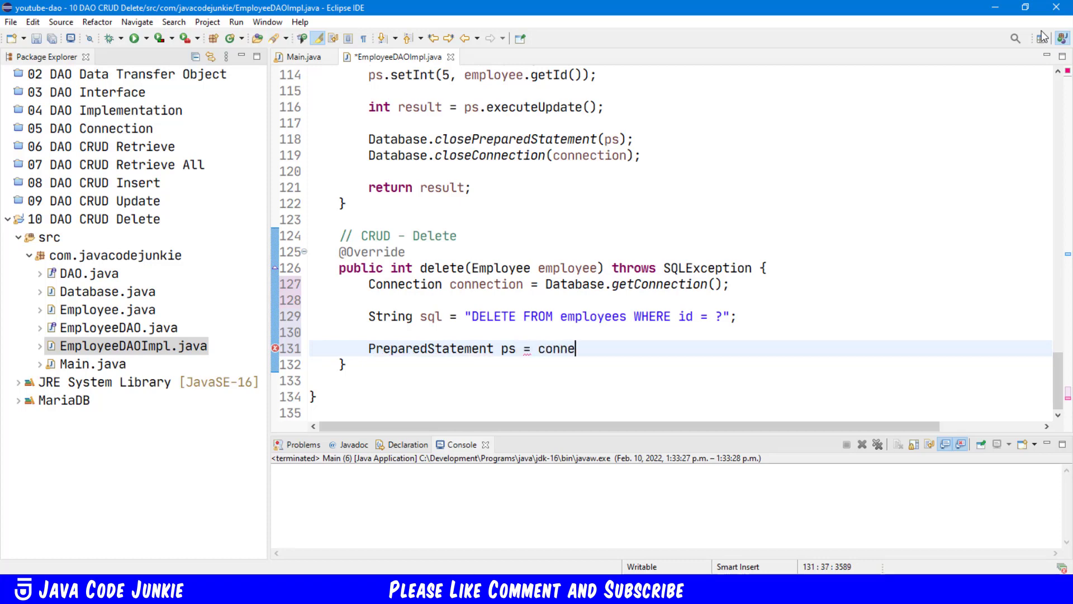
type("ction.pr")
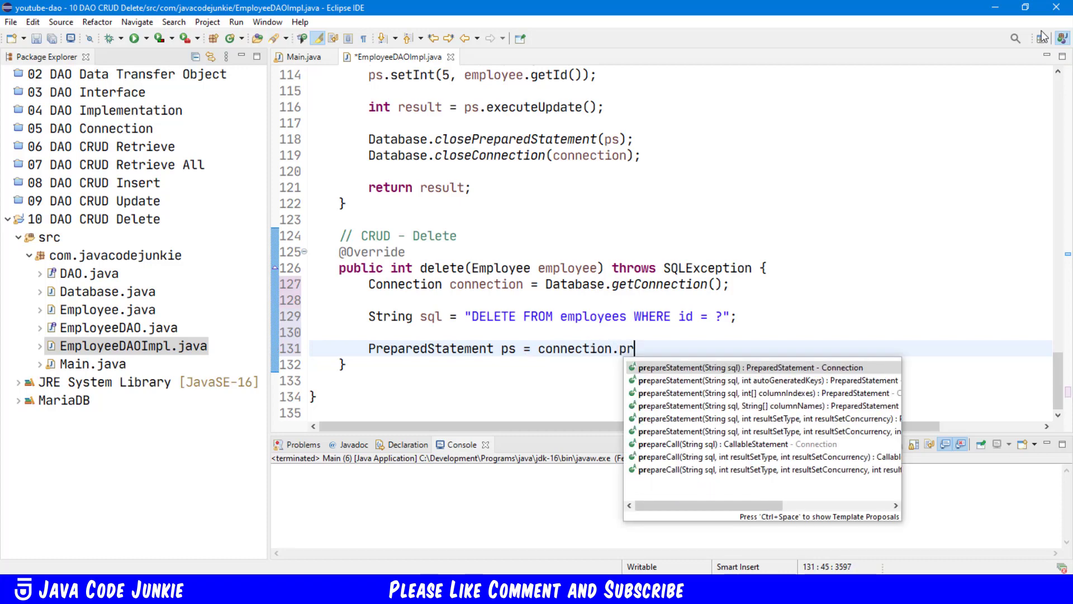
type("eparestate")
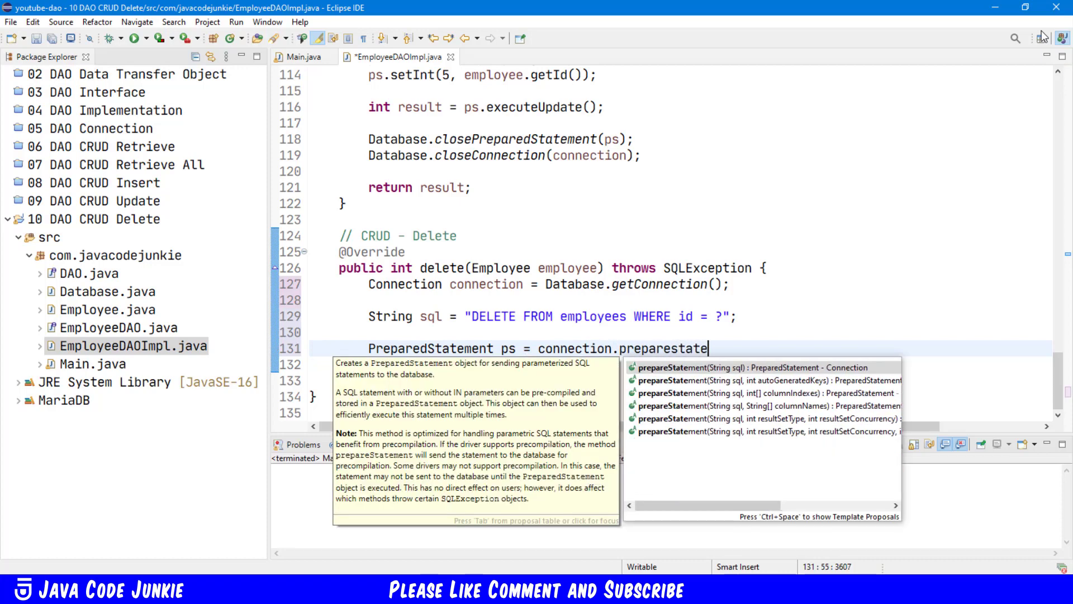
type("ment")
Create a PreparedStatement from the connection using the sql string.
key("Return")
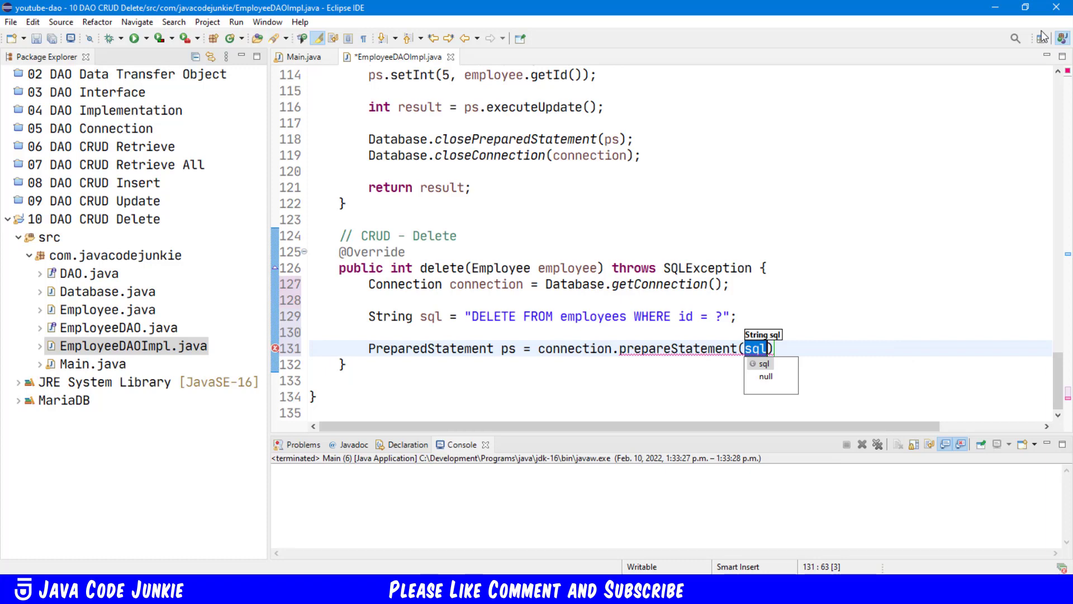
key("Tab")
type(";")
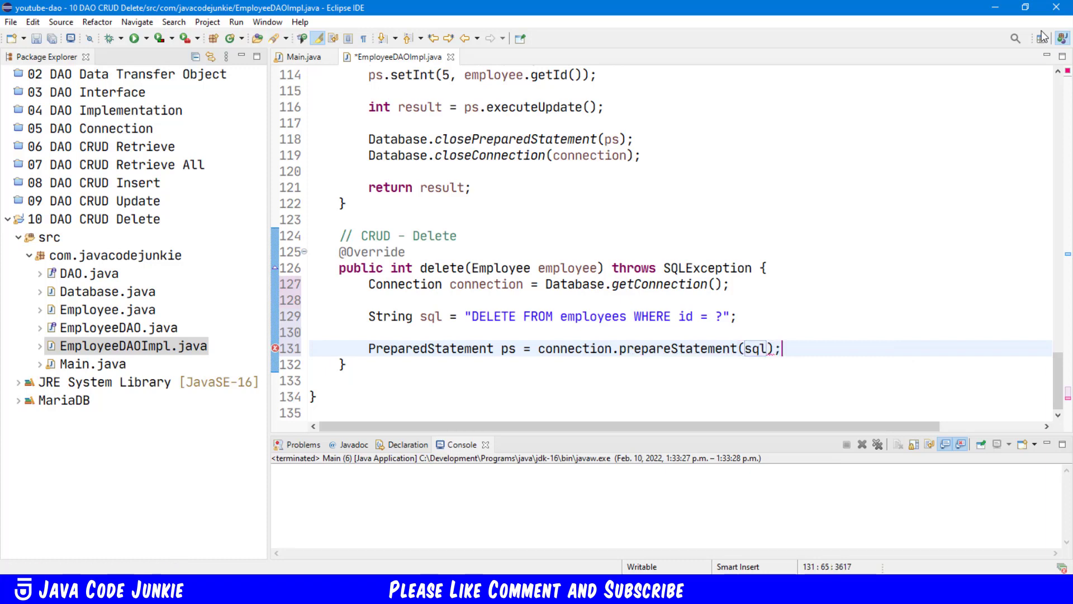
key("Return")
key("Return")
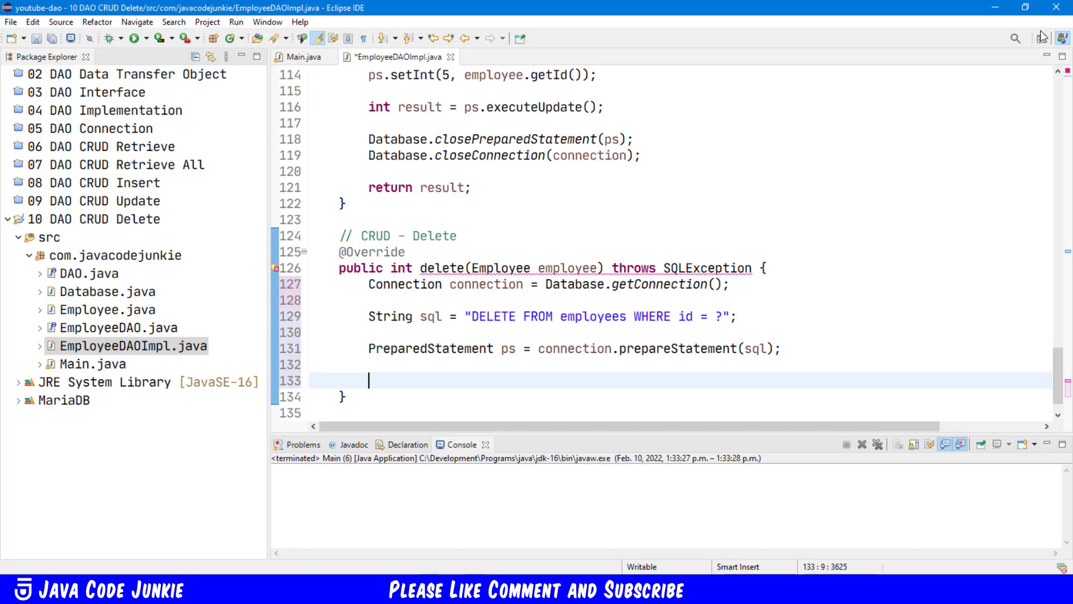
type("ps.")
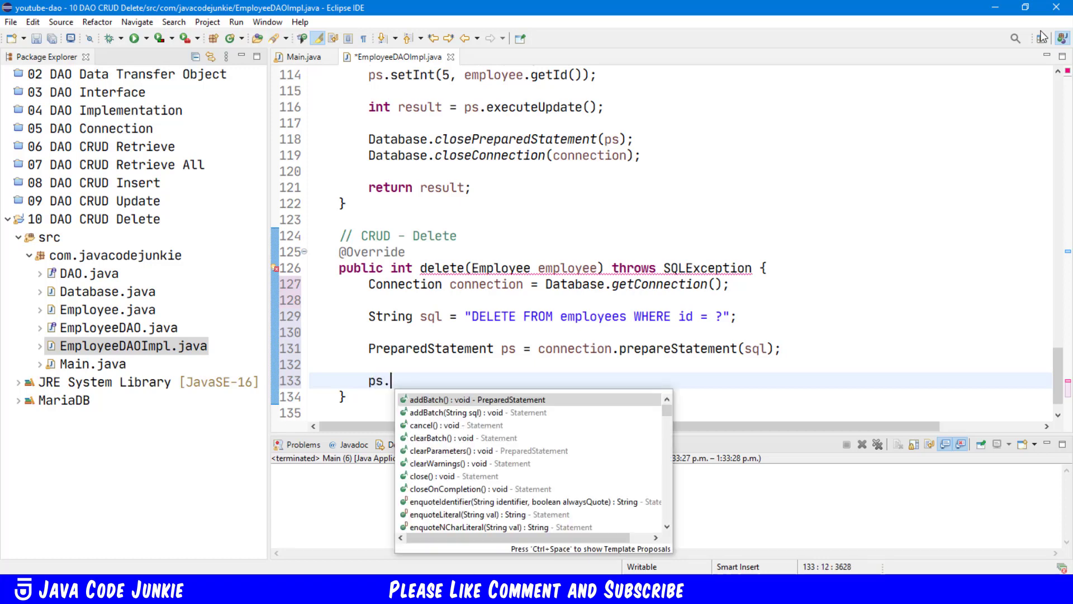
type("setint")
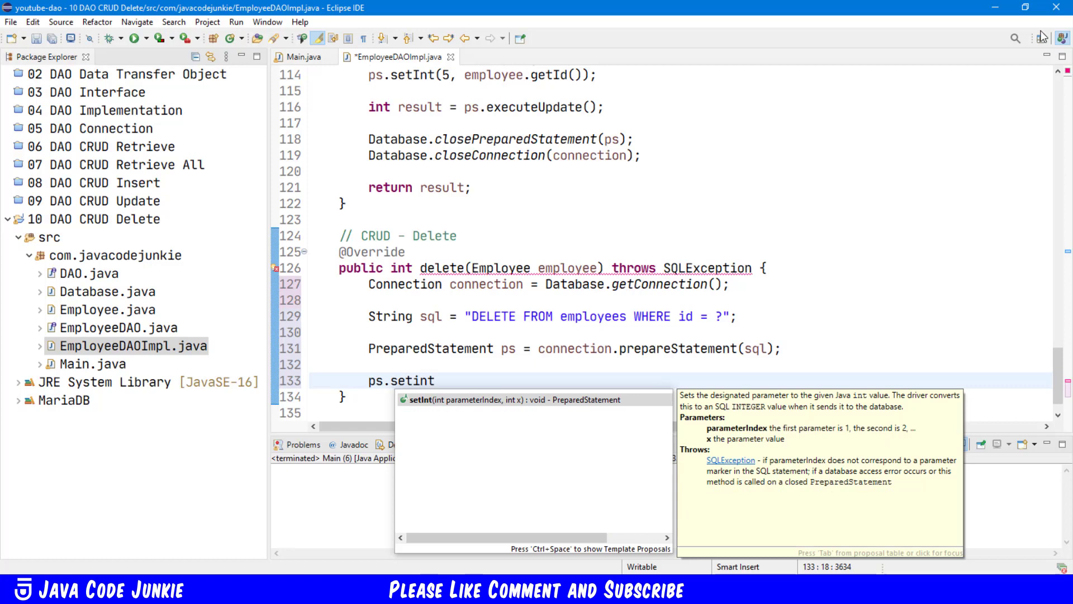
Bind employee.getId() to the statement's first parameter with ps.setInt(1, ...).
key("Return")
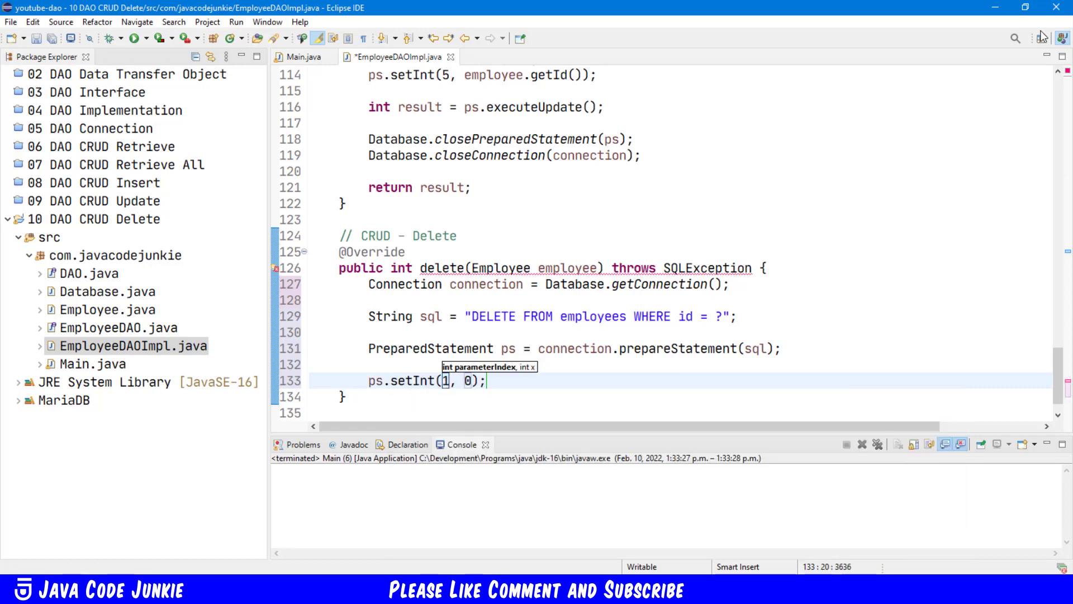
key("Tab")
type("em")
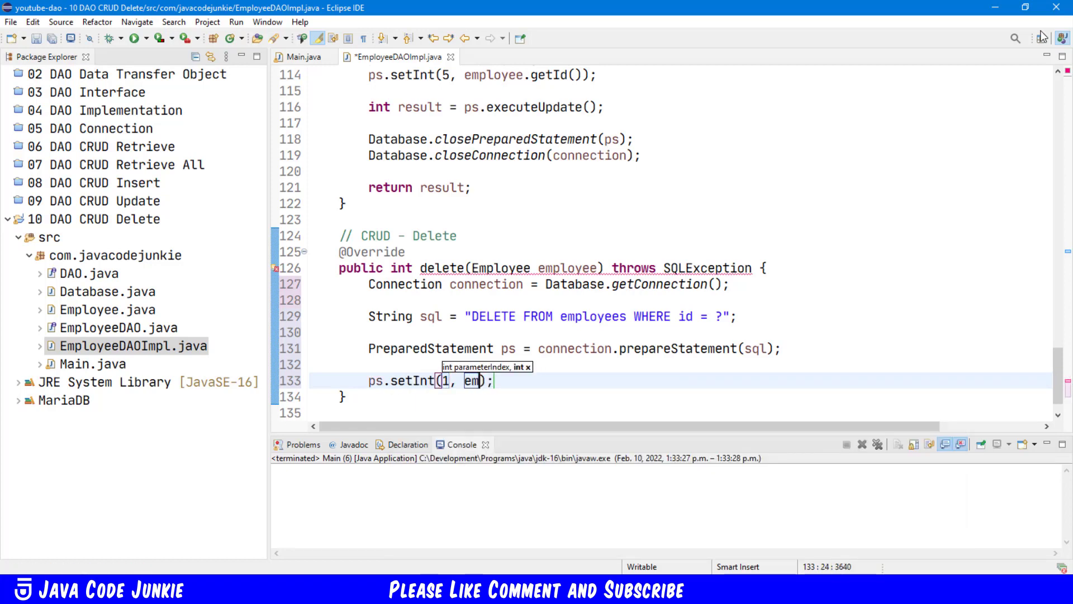
type("ployee.g")
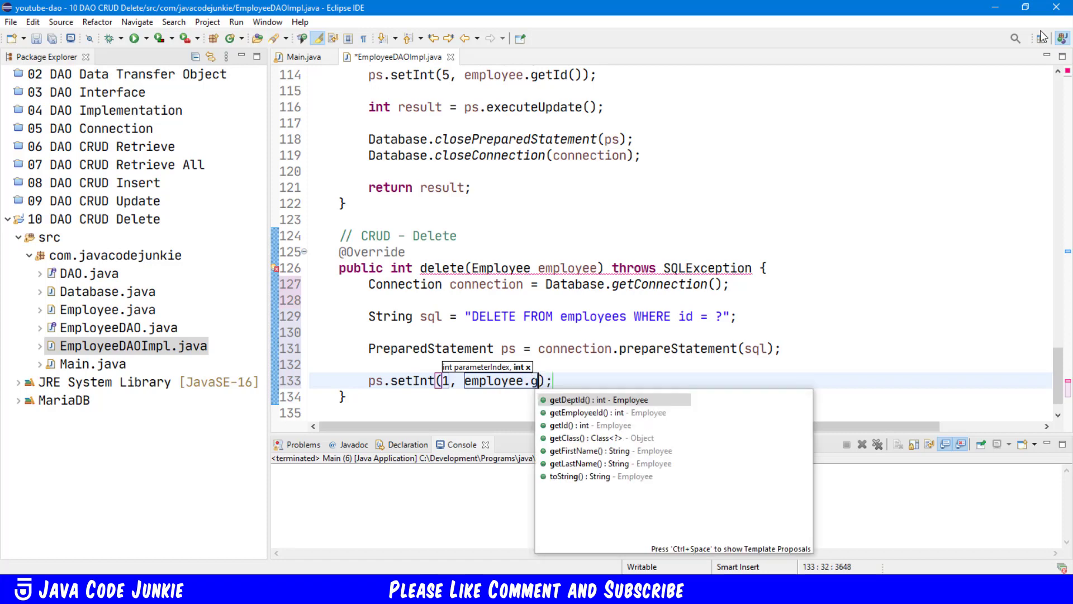
type("etid")
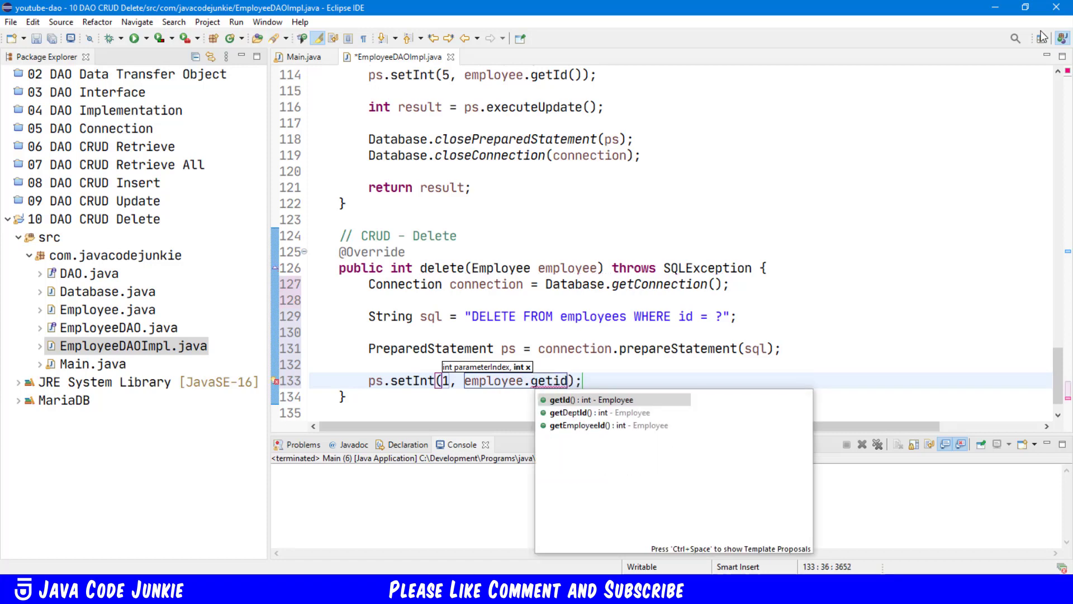
key("Return")
type(");")
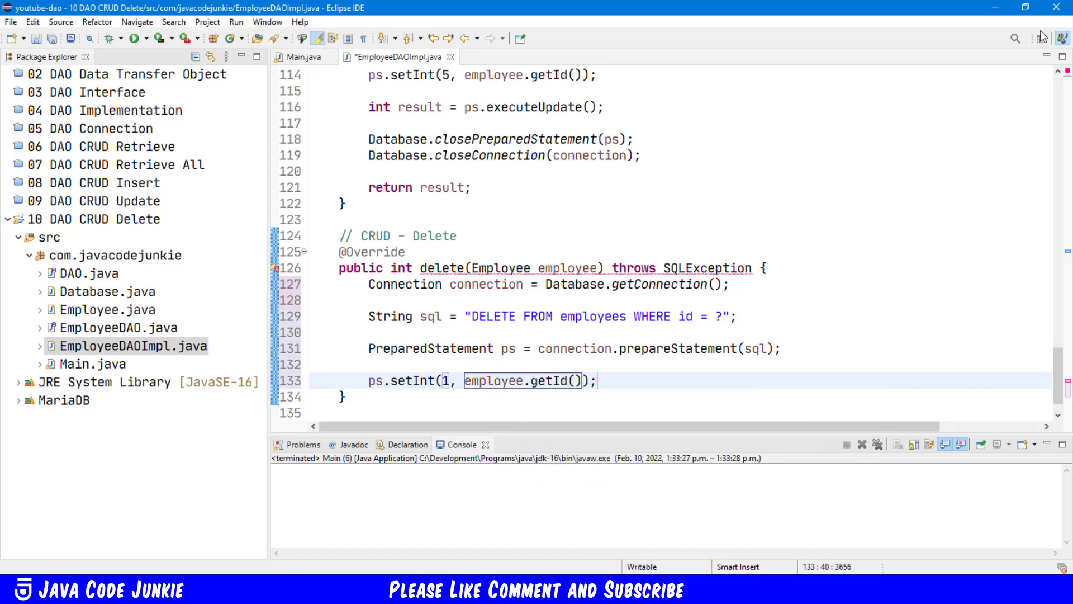
key("Return")
key("Return")
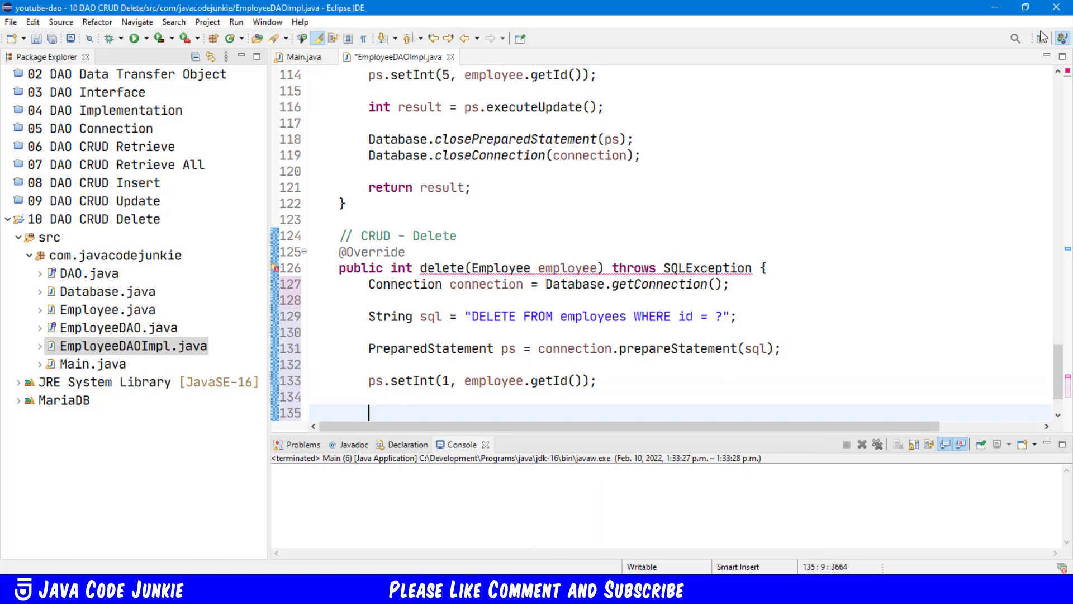
type("ps.")
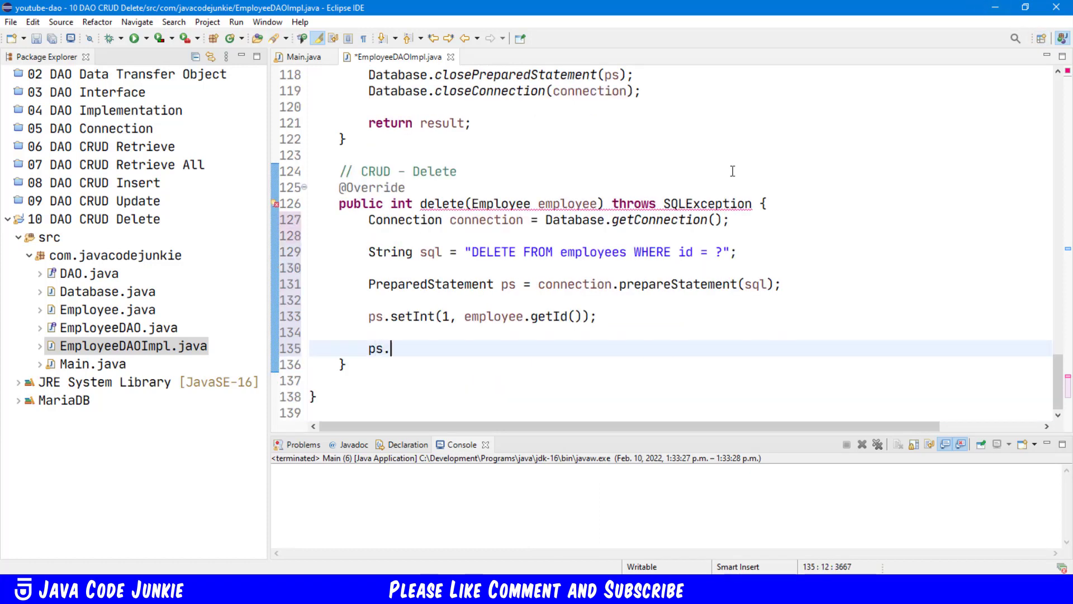
type("execute")
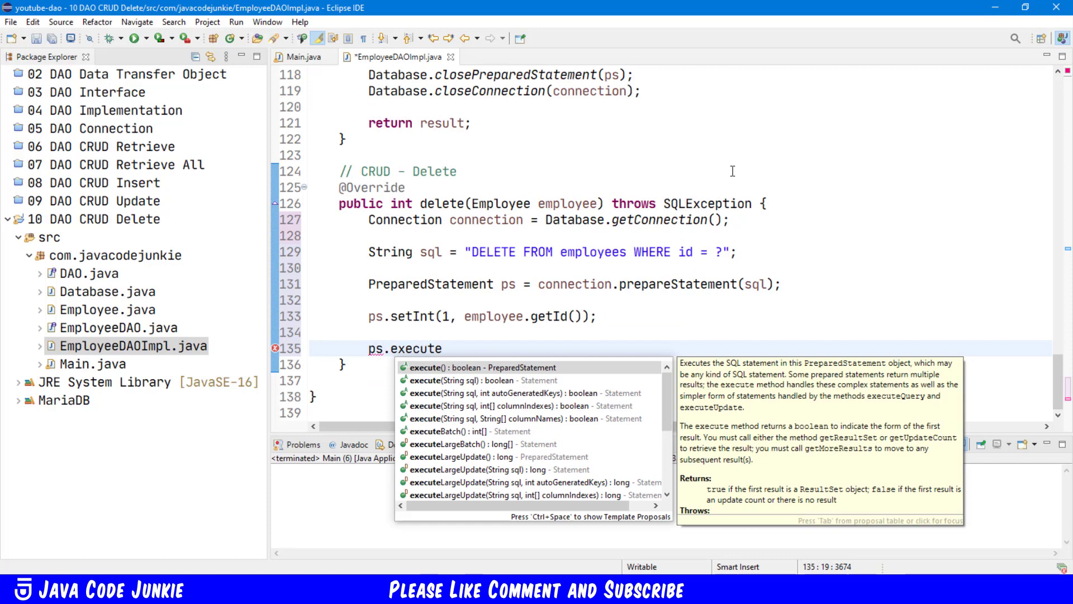
type("Up")
Run ps.executeUpdate() and store the count in int result.
key("Return")
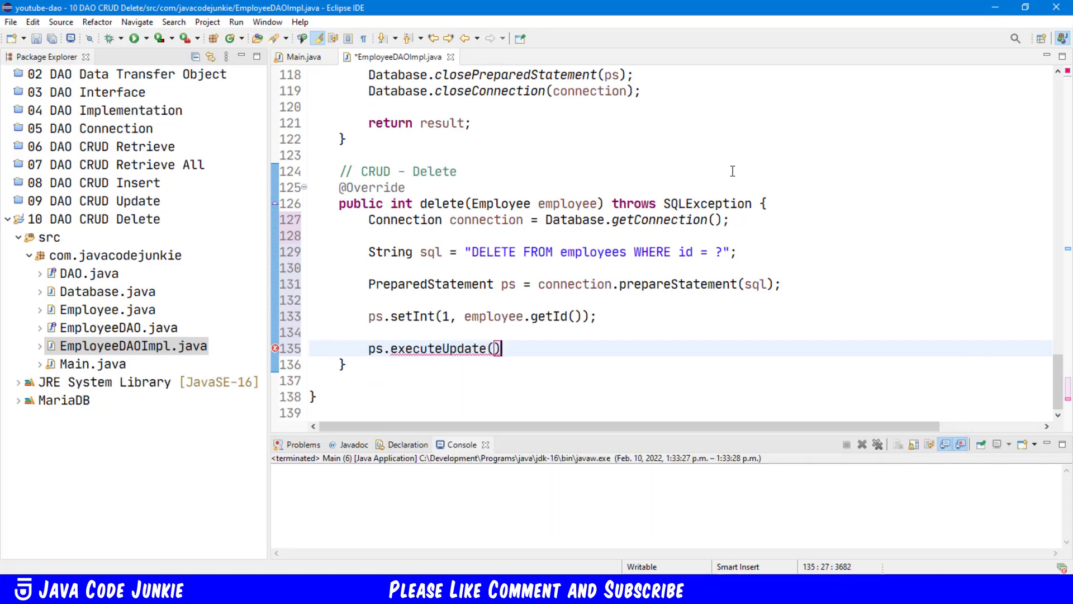
type(";")
key("Home")
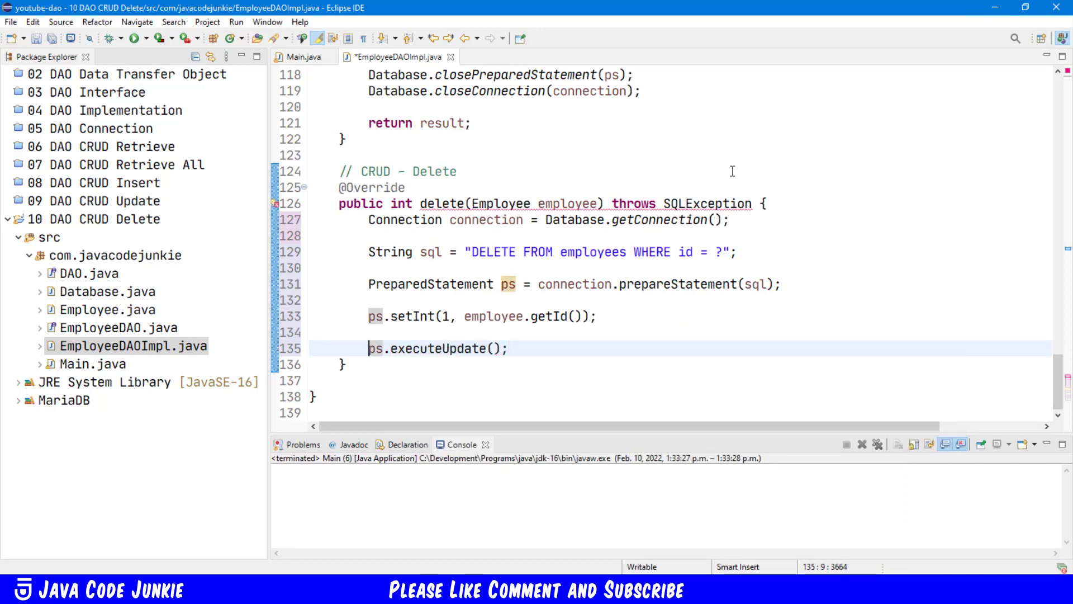
type("int")
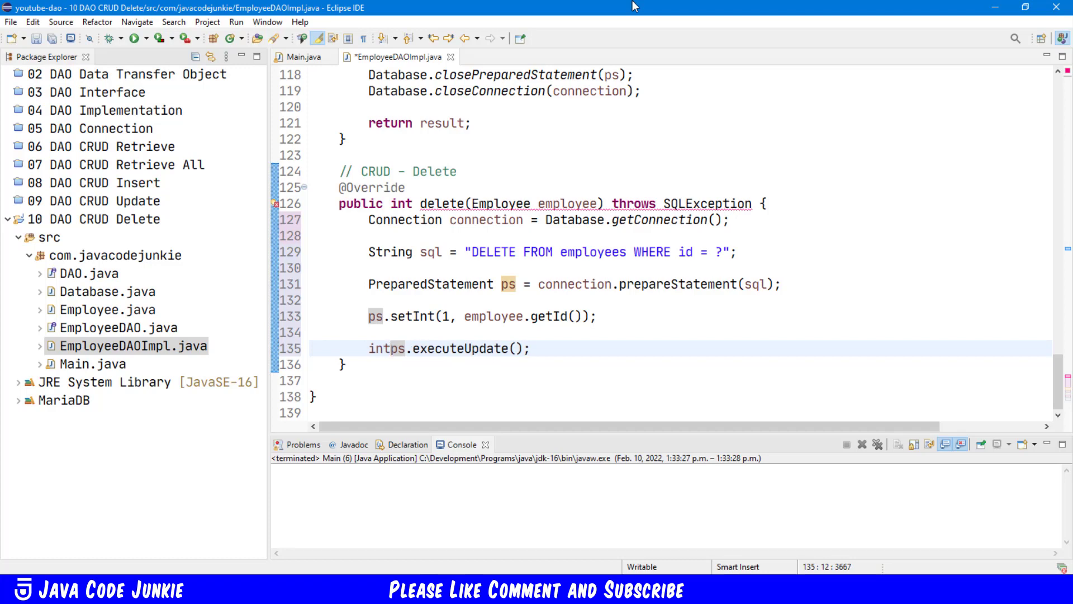
type(" result")
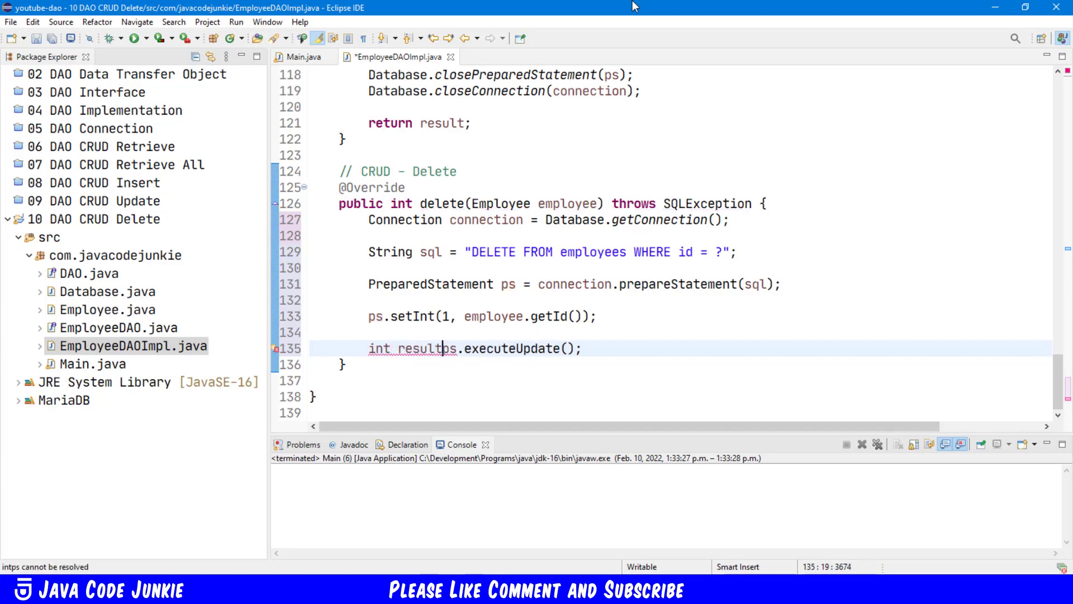
type(" =")
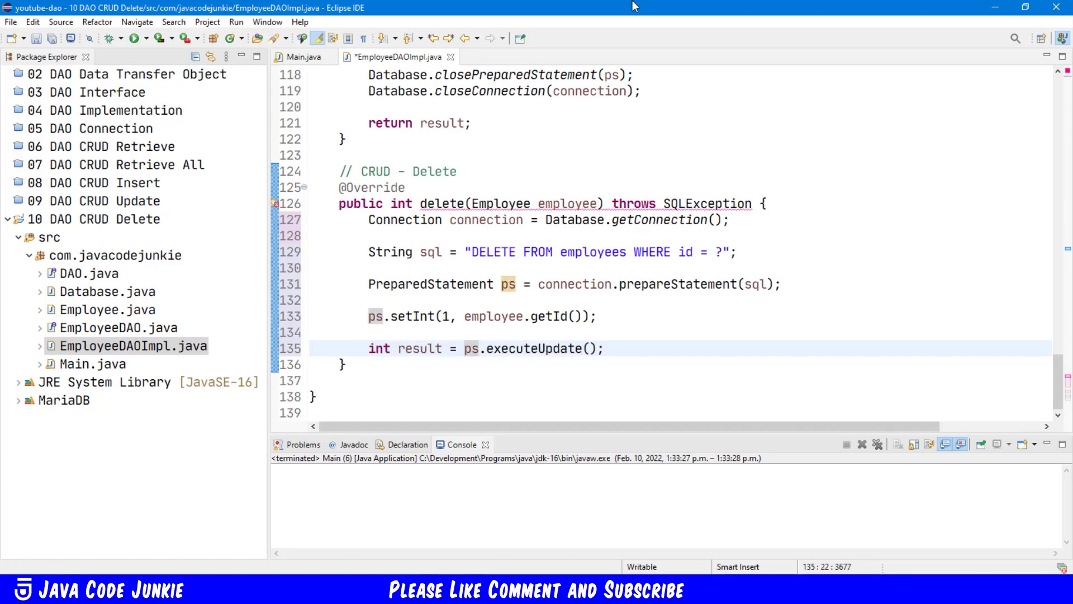
key("End")
key("Return")
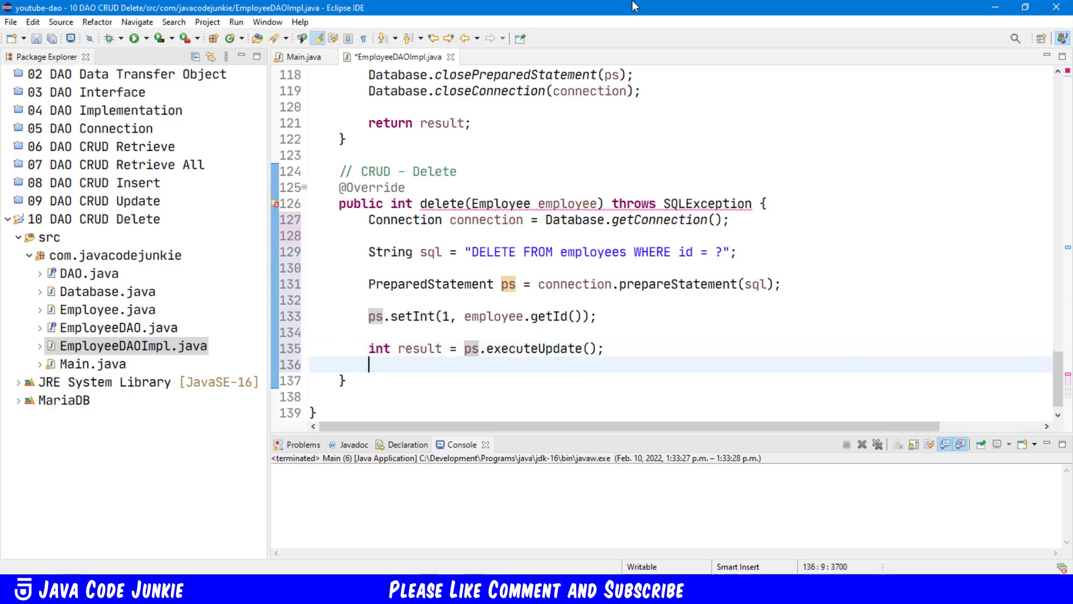
key("Return")
type("D")
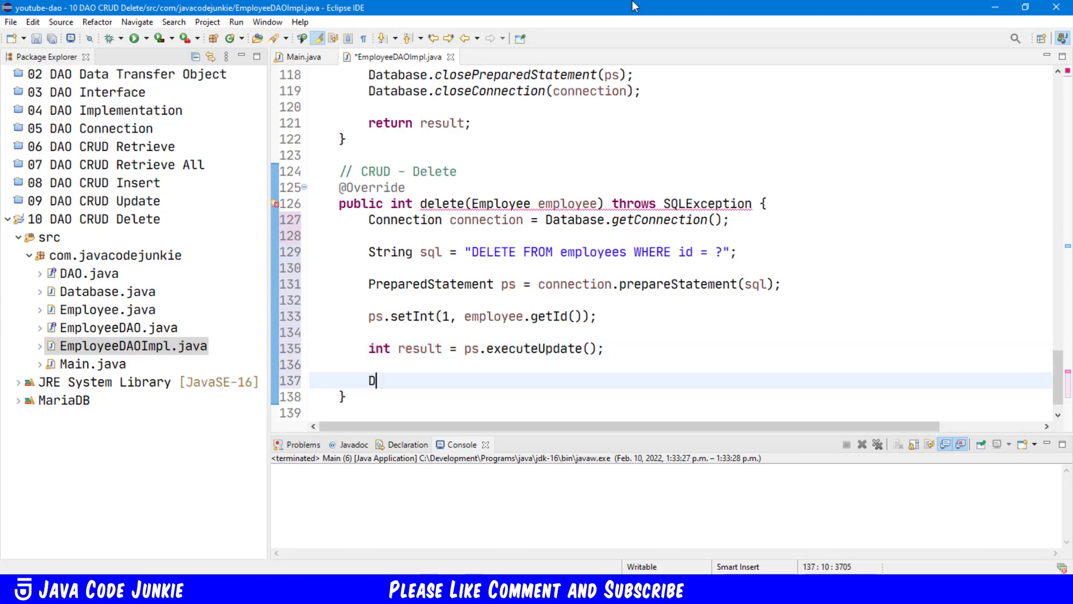
type("atabase.")
type("closep")
Close the prepared statement and the connection through Database helpers before returning result.
key("Return")
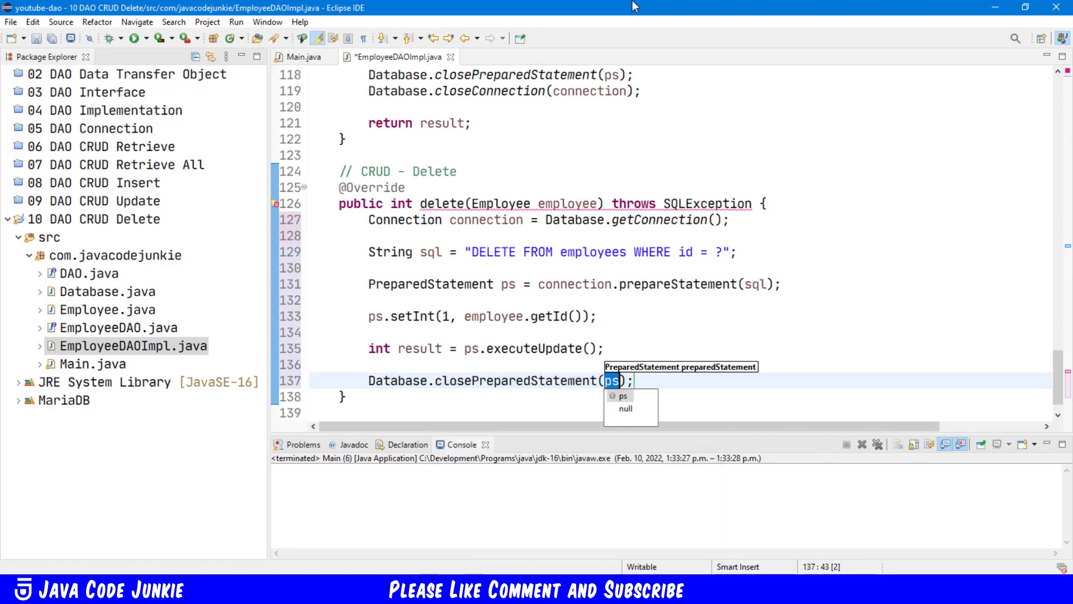
key("Return")
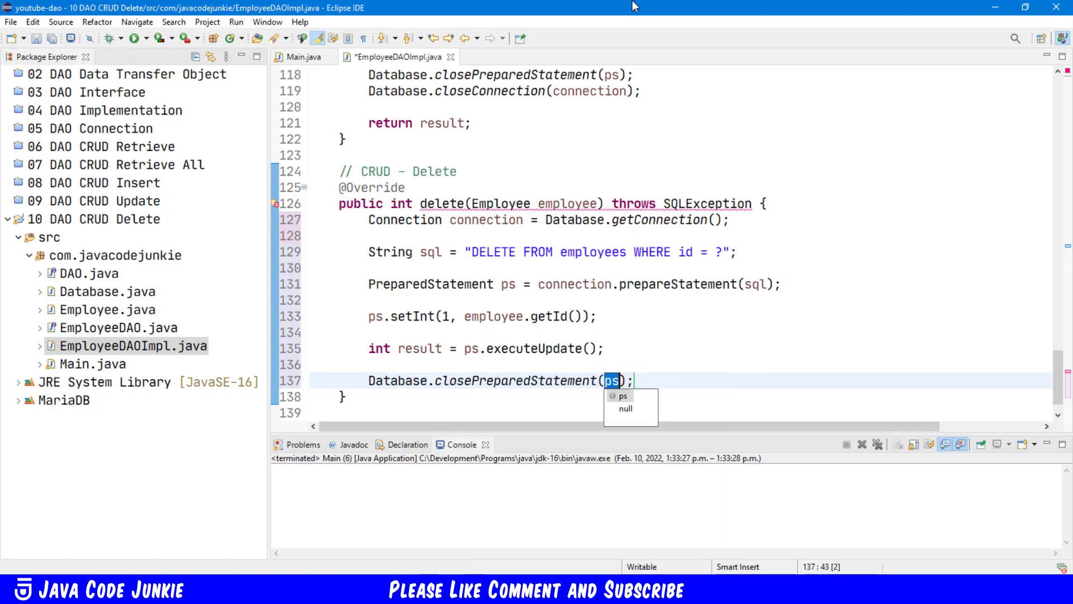
key("End")
key("Return")
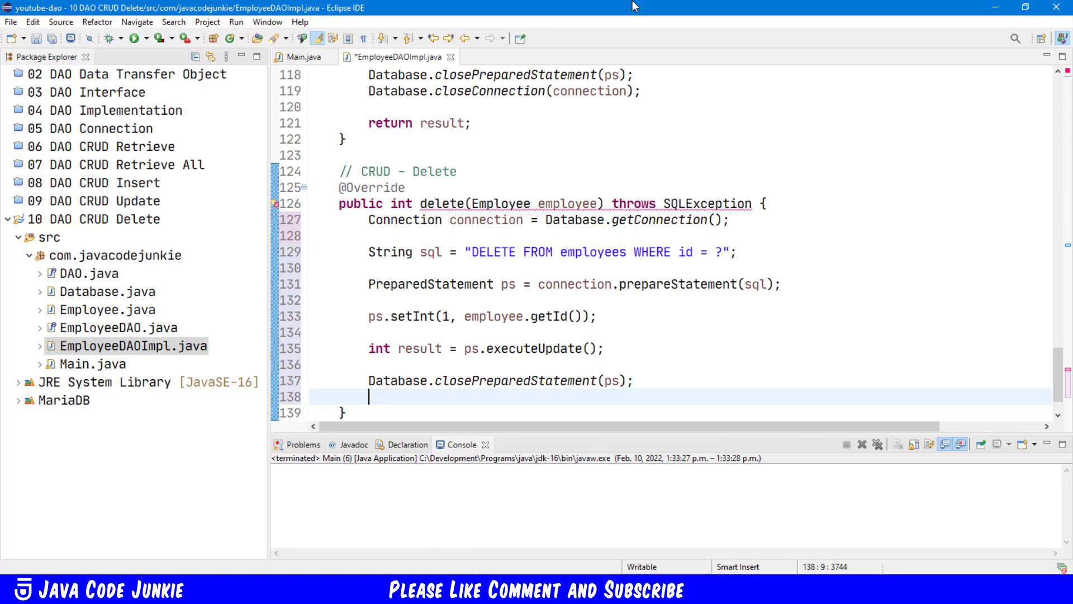
type("Database")
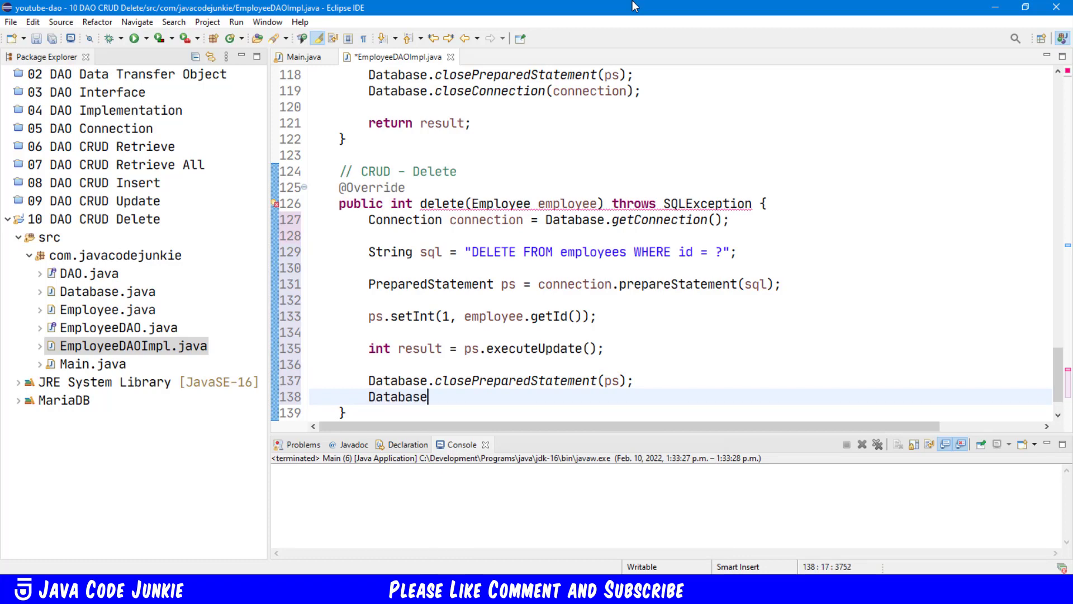
type(".close")
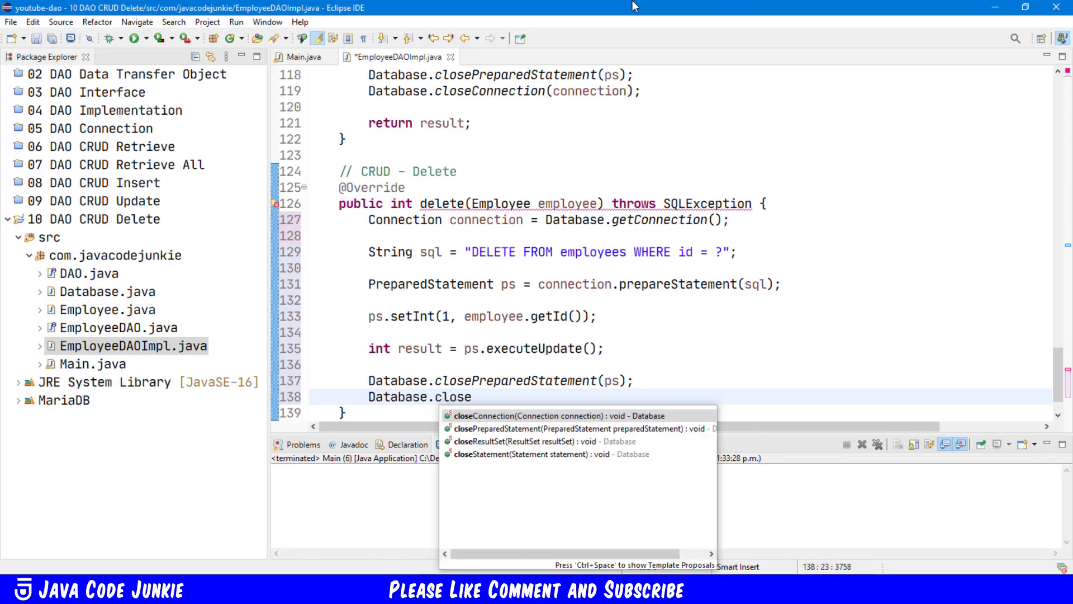
type("Co")
key("Return")
key("End")
type(";")
key("Return")
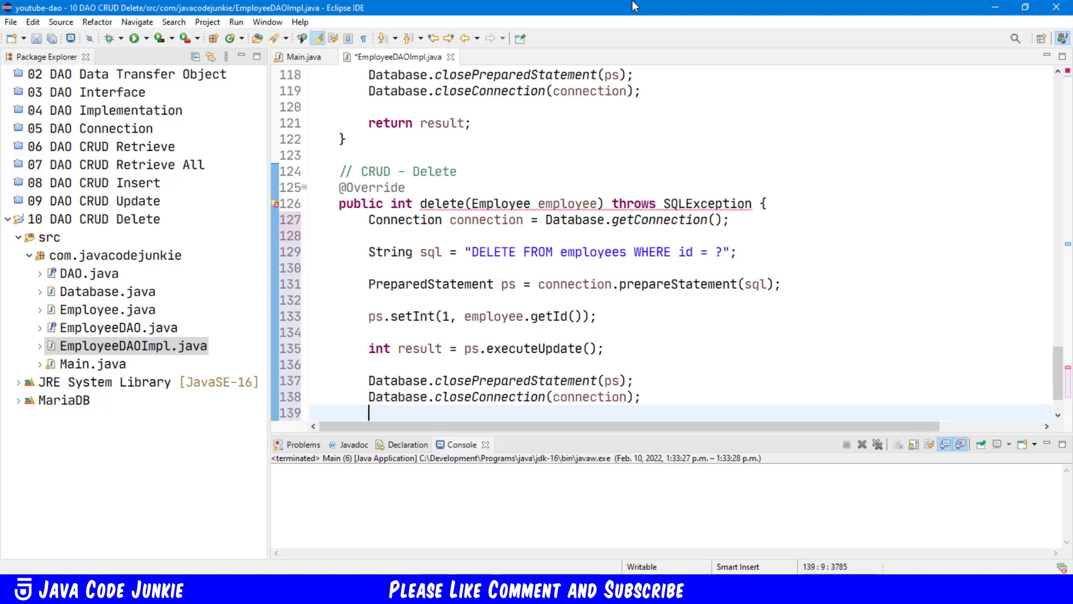
key("Return")
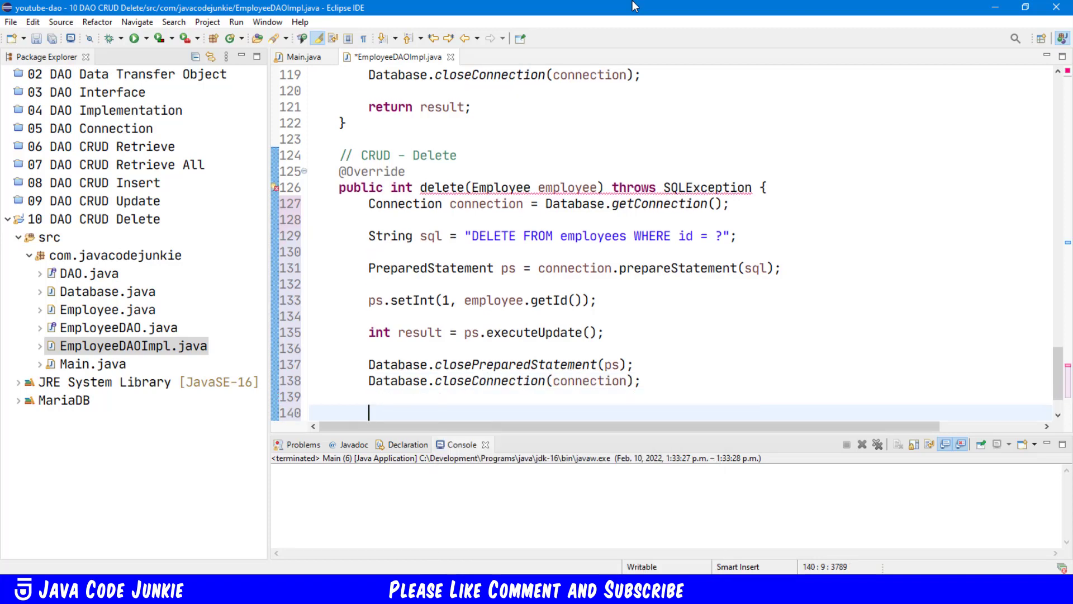
type("return ")
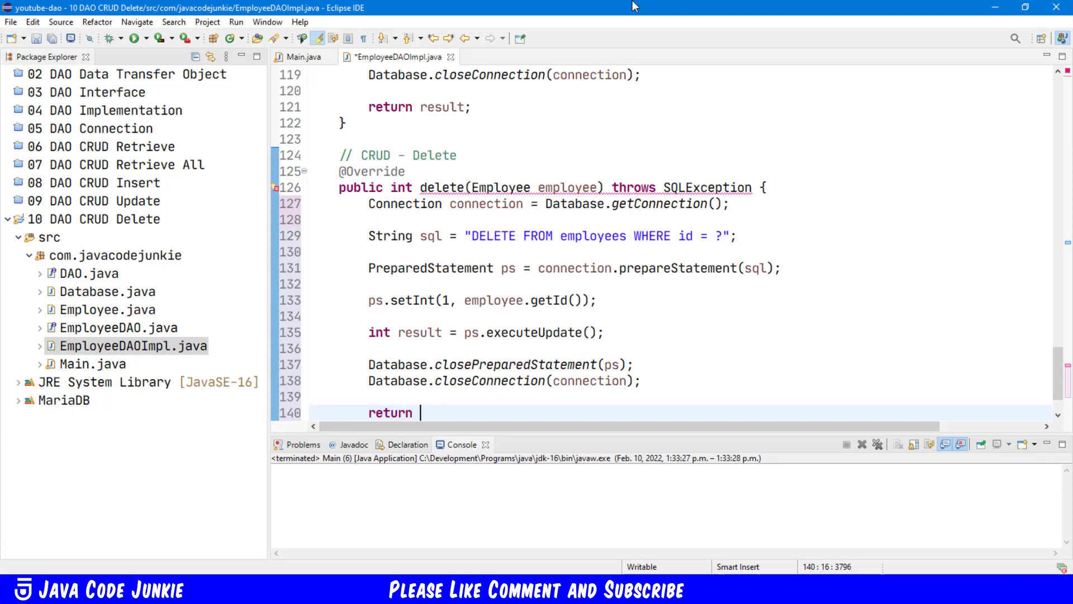
type("result;")
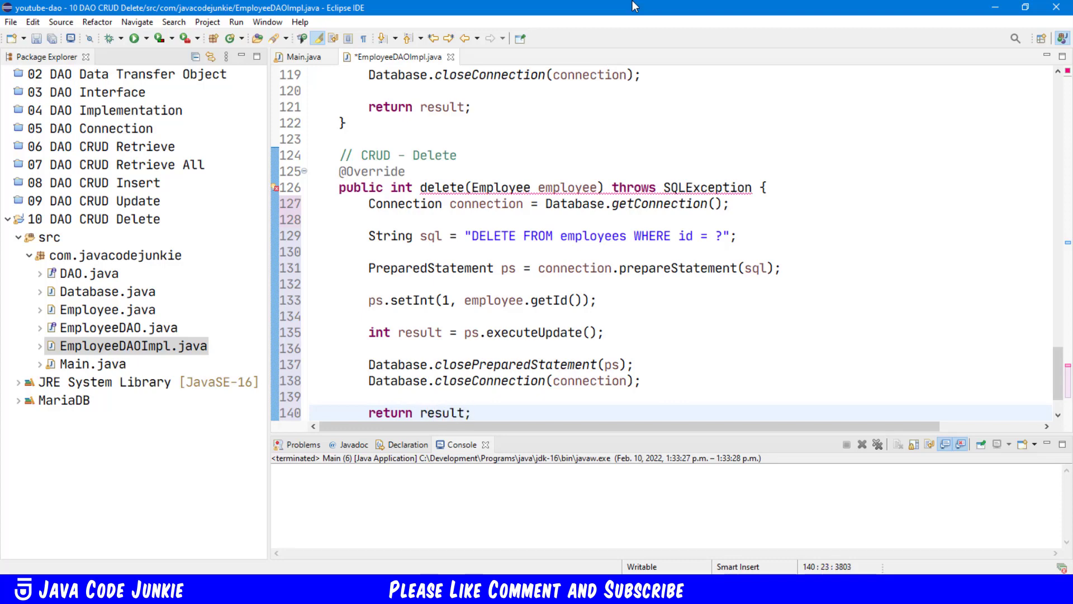
scroll(655, 257, "down", 1)
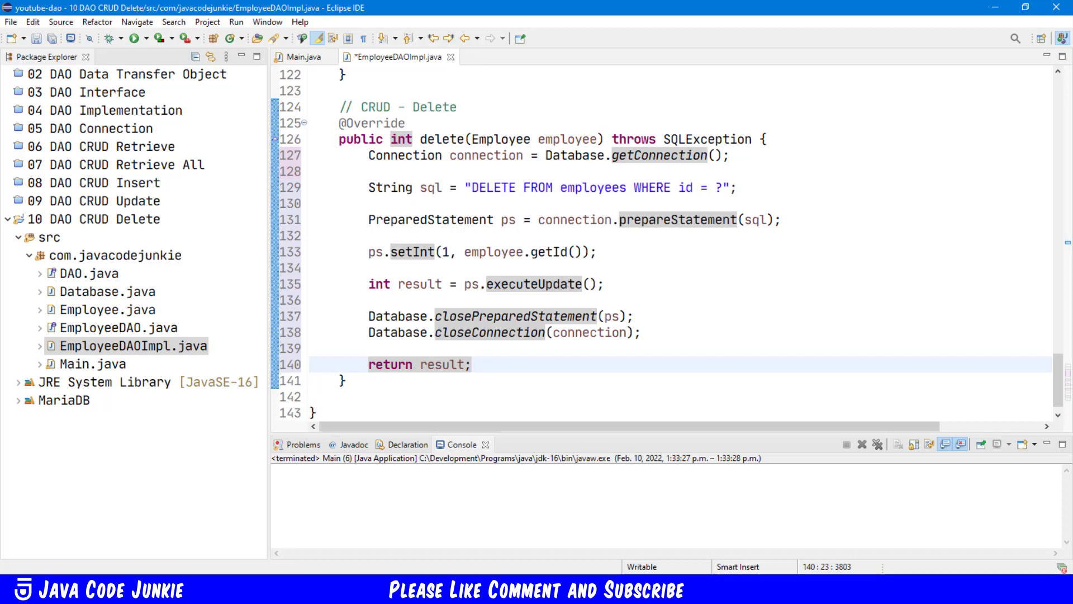
key("alt+Tab")
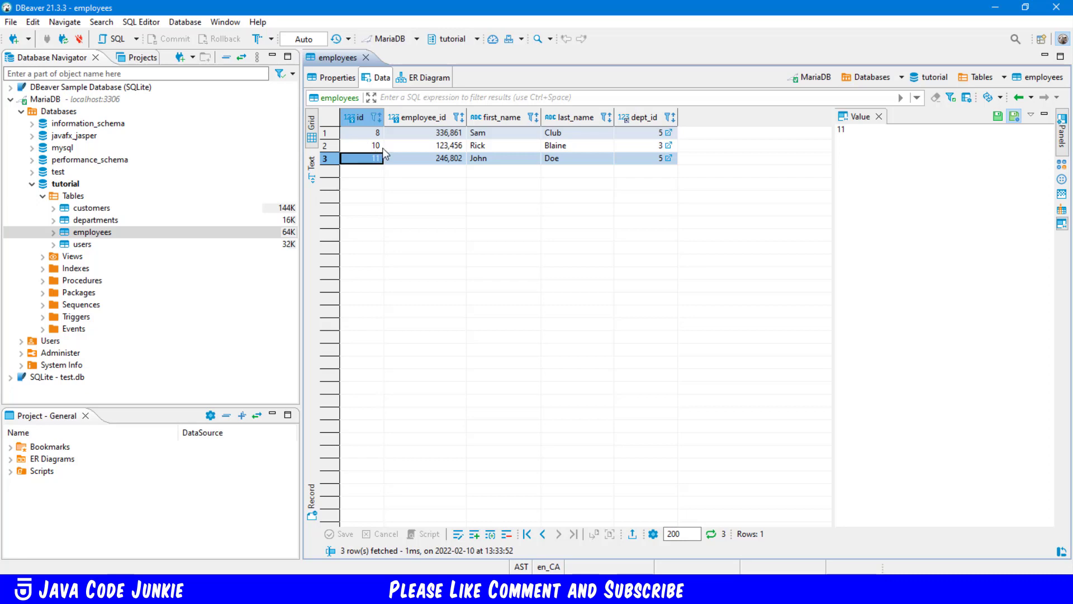
key("alt+Tab")
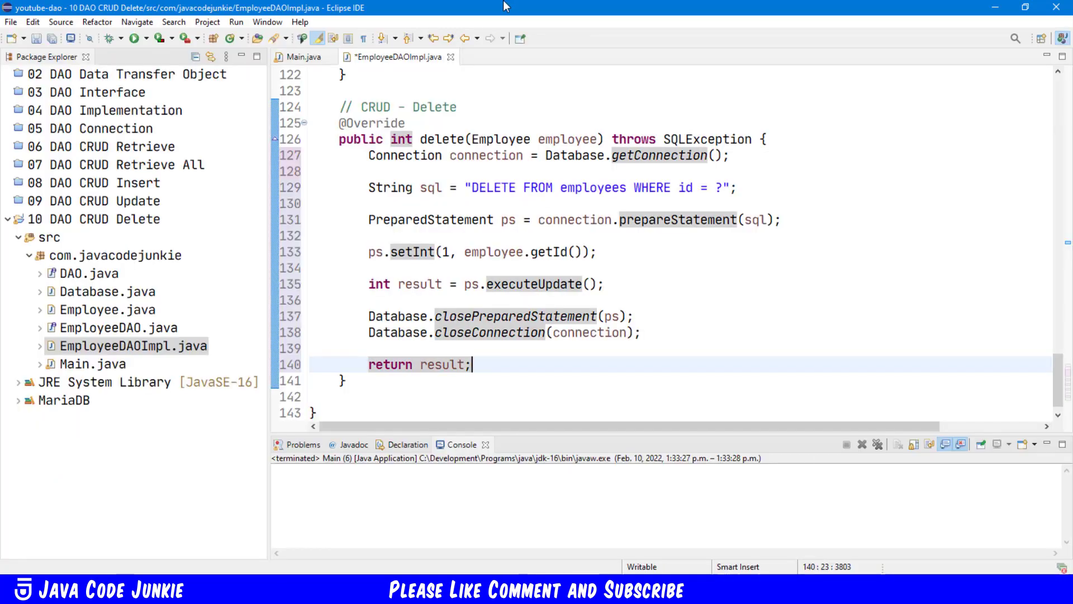
Clear the old update test code from main, keeping the DAO creation line.
left_click(303, 56)
left_click_drag(575, 299, 275, 202)
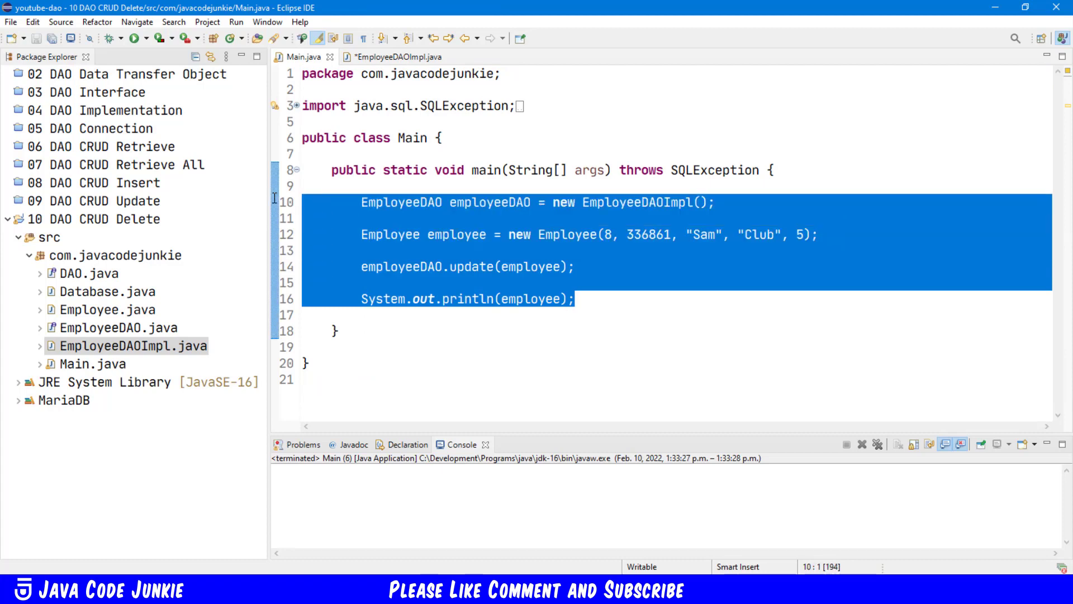
key("shift+Down")
key("shift+Down")
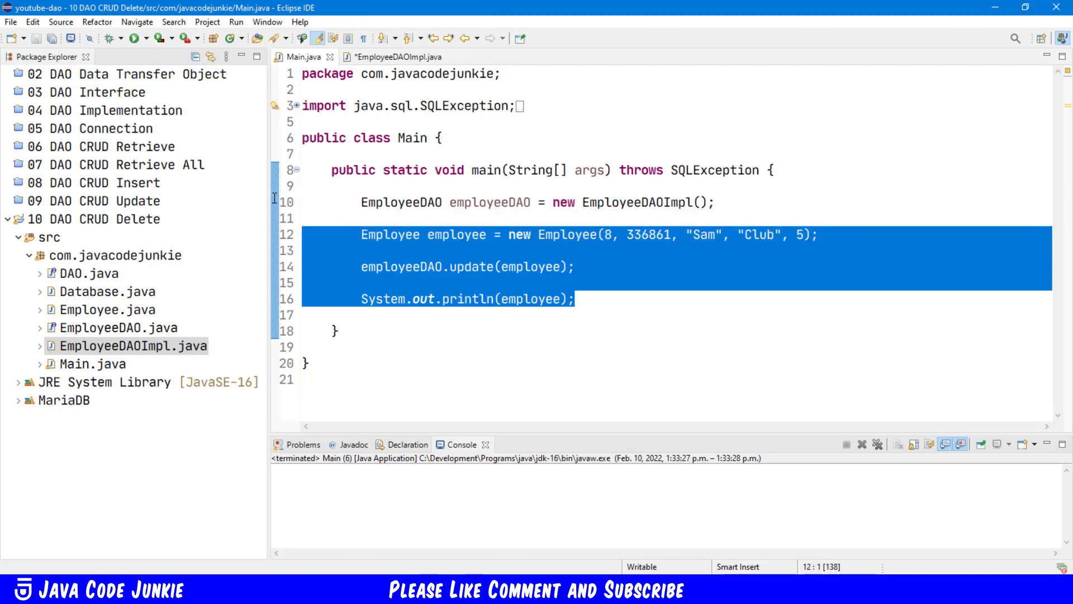
key("Delete")
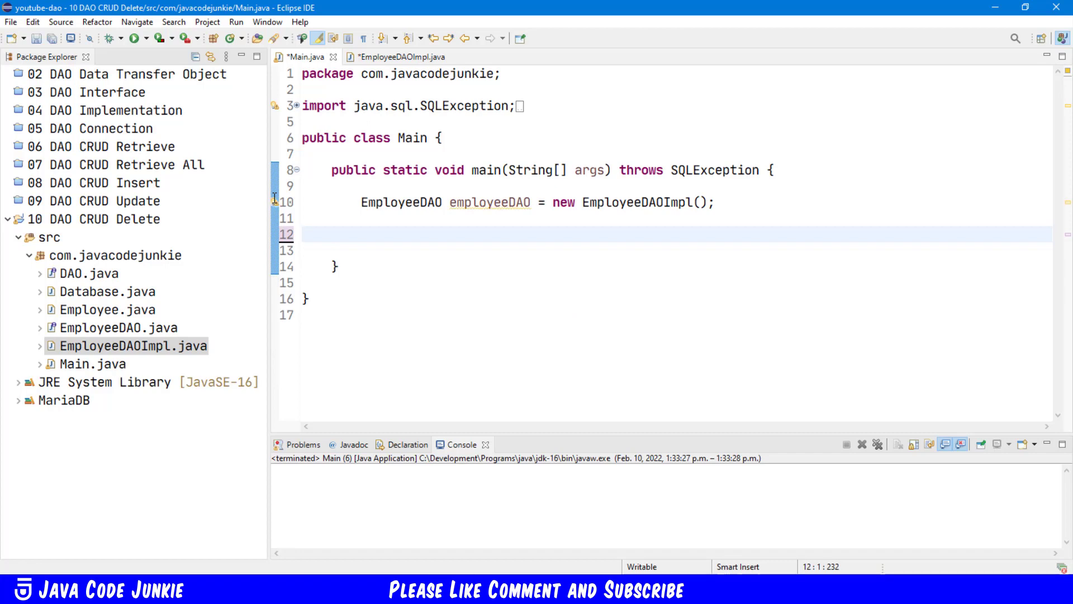
key("Tab")
key("Tab")
type("mploy")
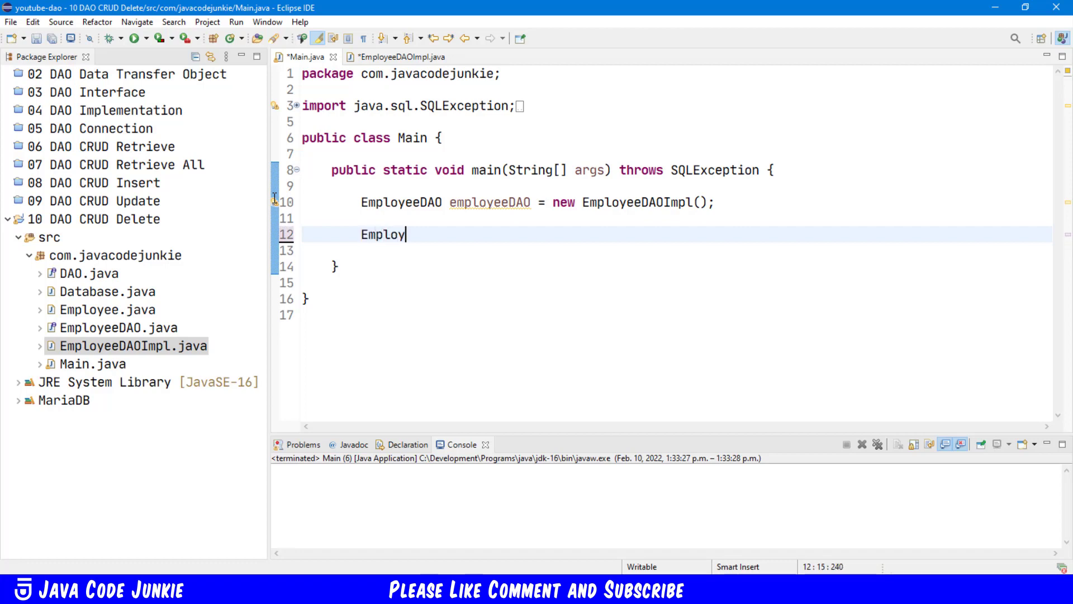
type("ee empl")
type("oyee ")
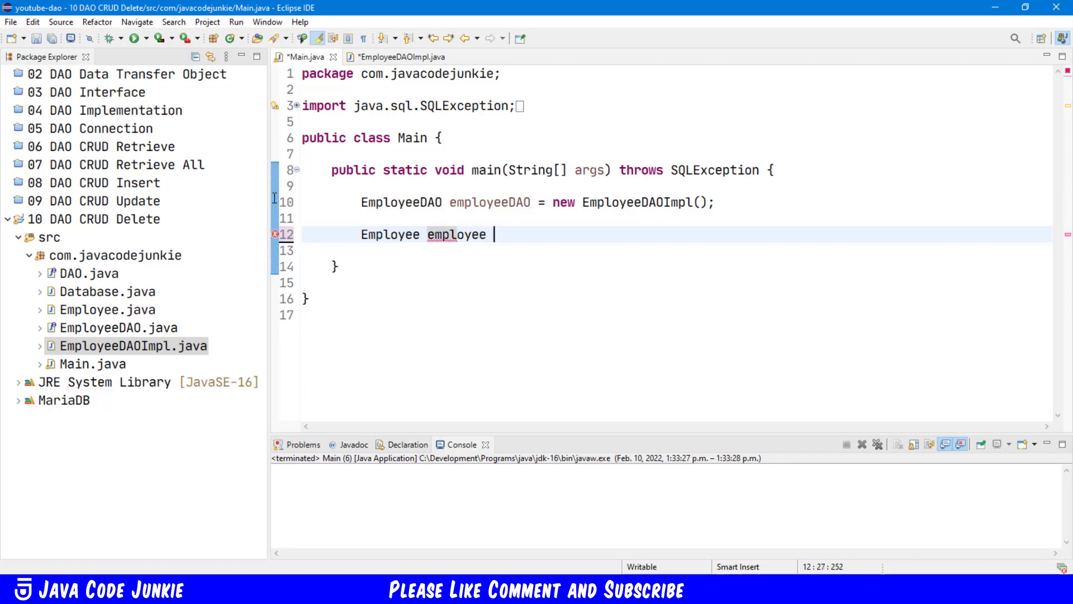
type("= ")
type("employeeDAO")
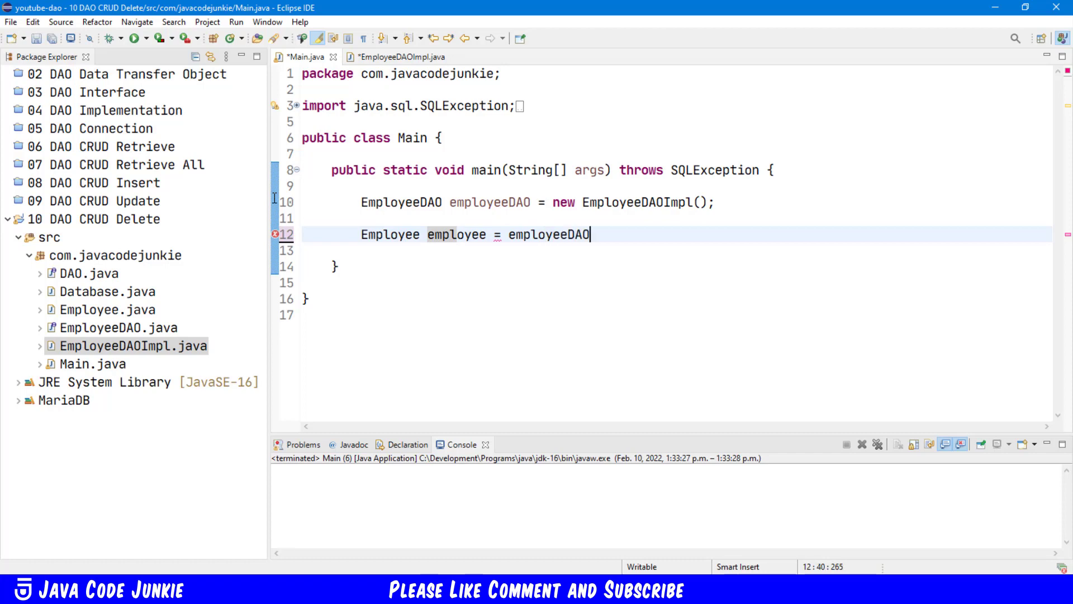
type(".get")
Fetch Employee employee = employeeDAO.get(10) and print it with System.out.println.
key("Return")
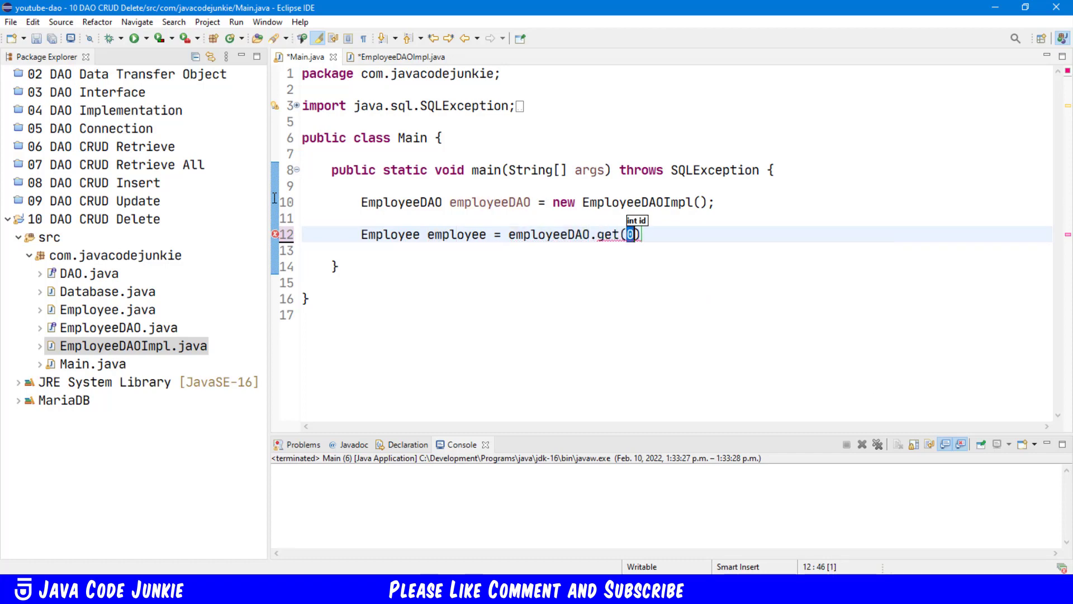
type("10)")
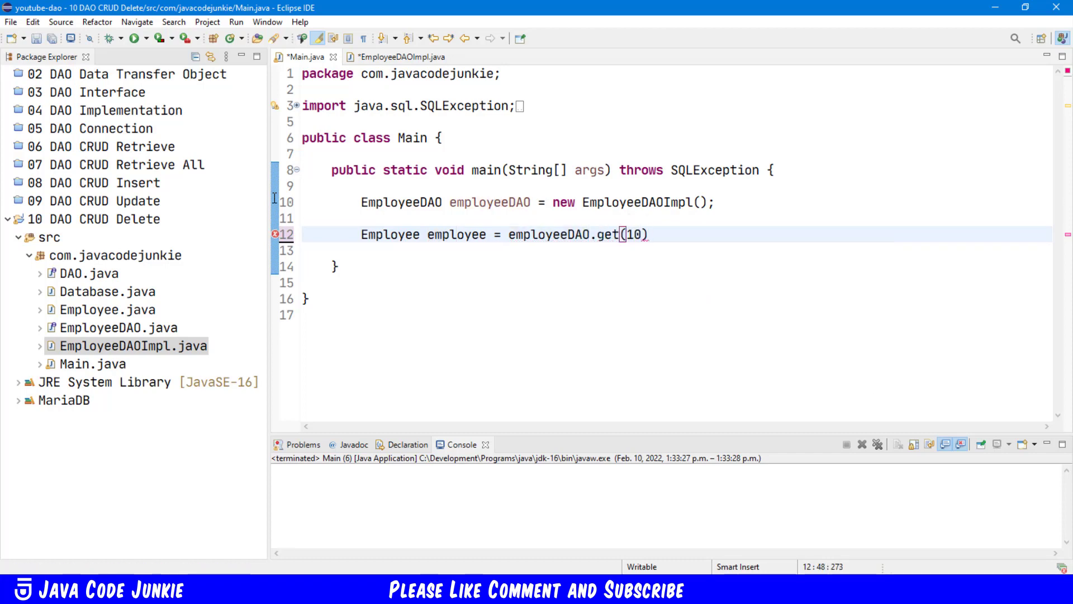
type(";")
key("Return")
key("Return")
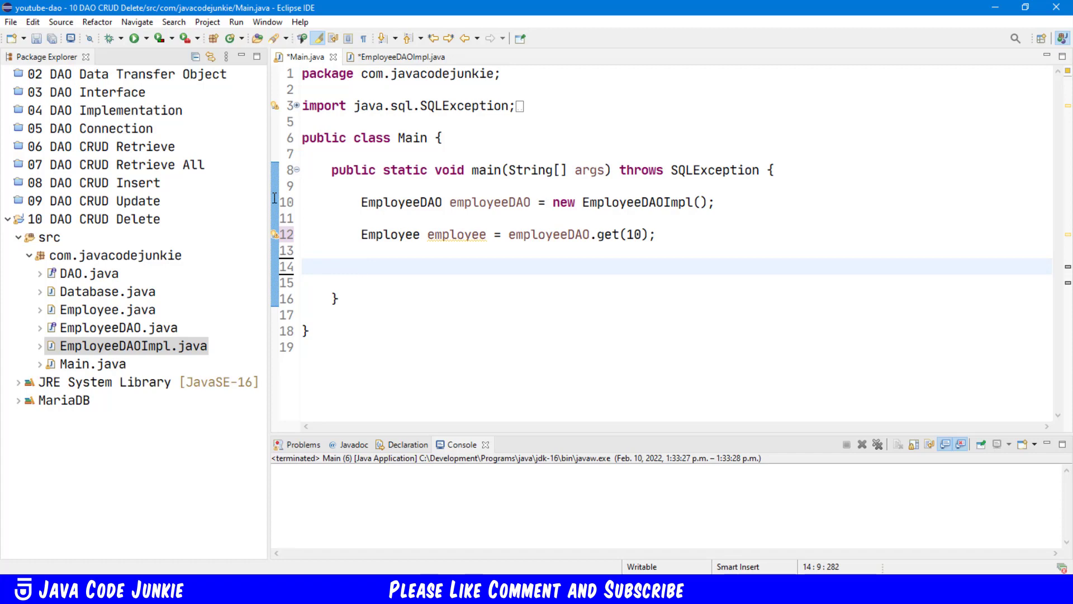
type("sys")
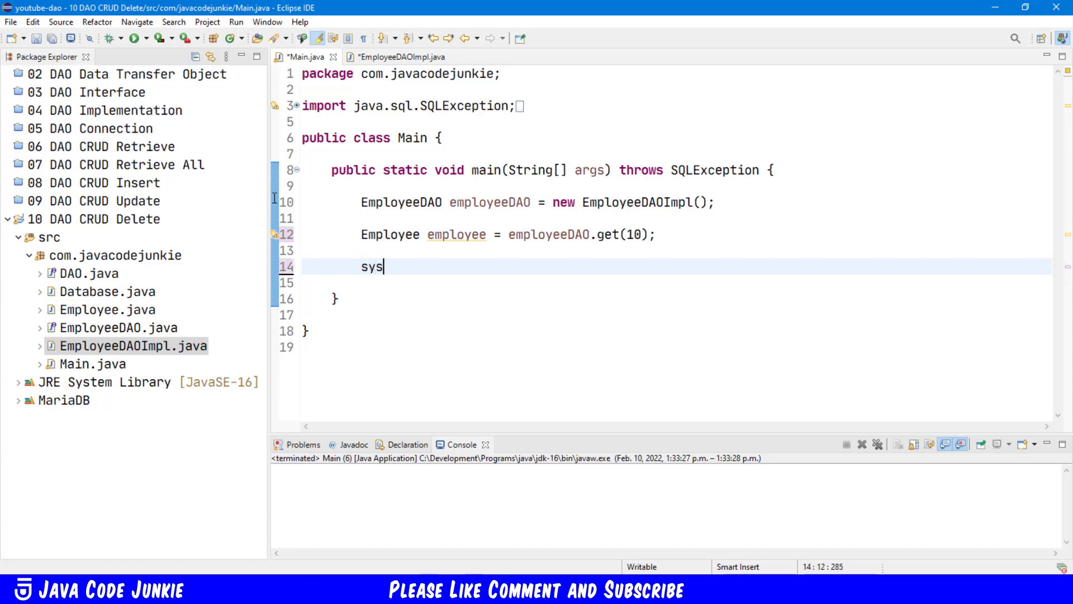
type("out")
key("ctrl+space")
type("emp")
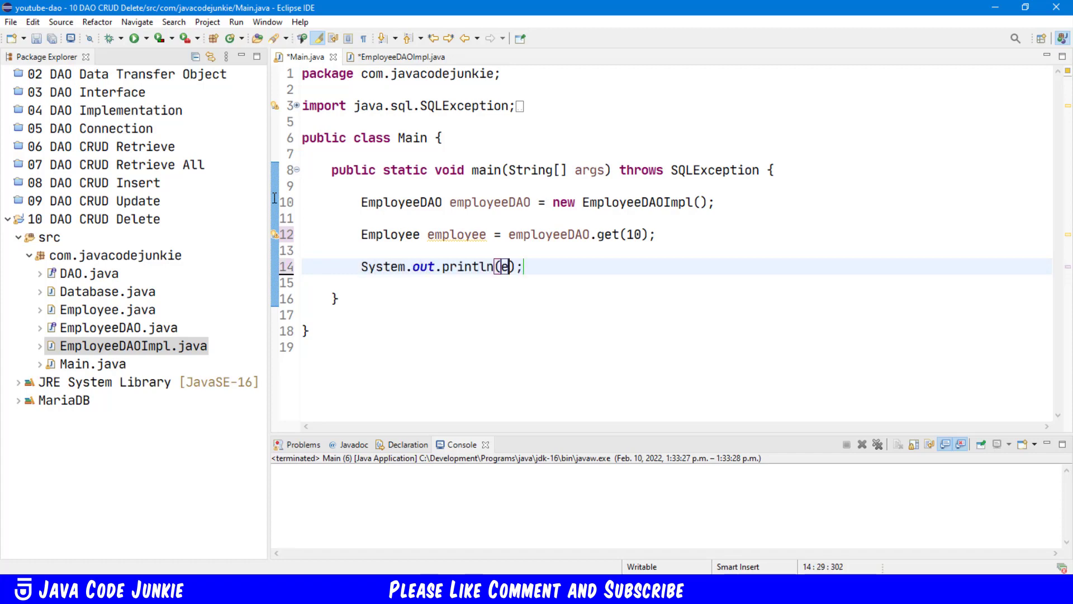
type("loyee")
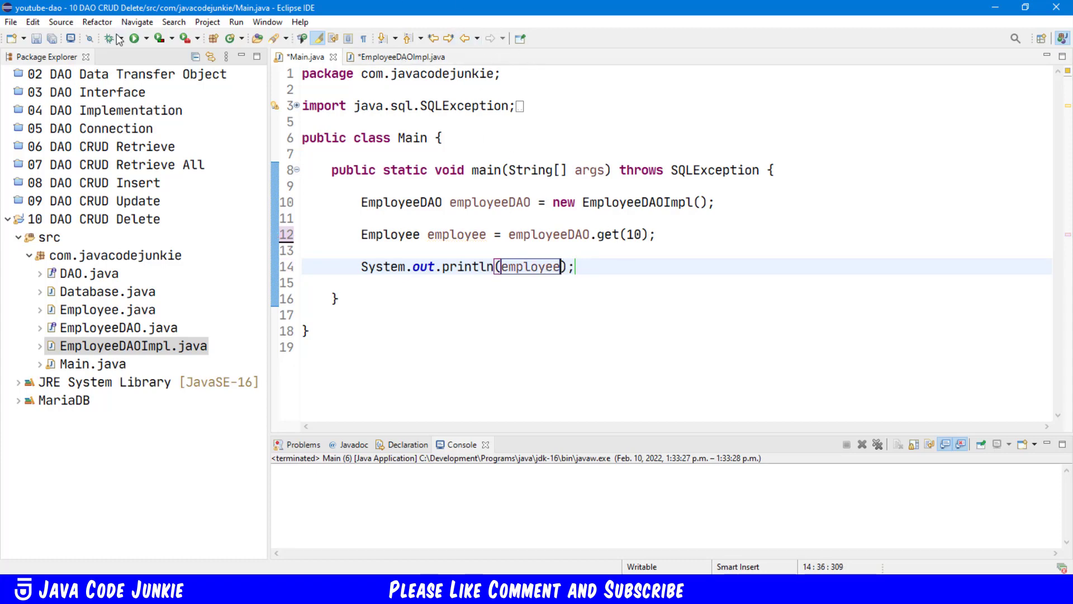
Run the 10 DAO CRUD Delete project as a Java application to print employee 10's record.
left_click(102, 220)
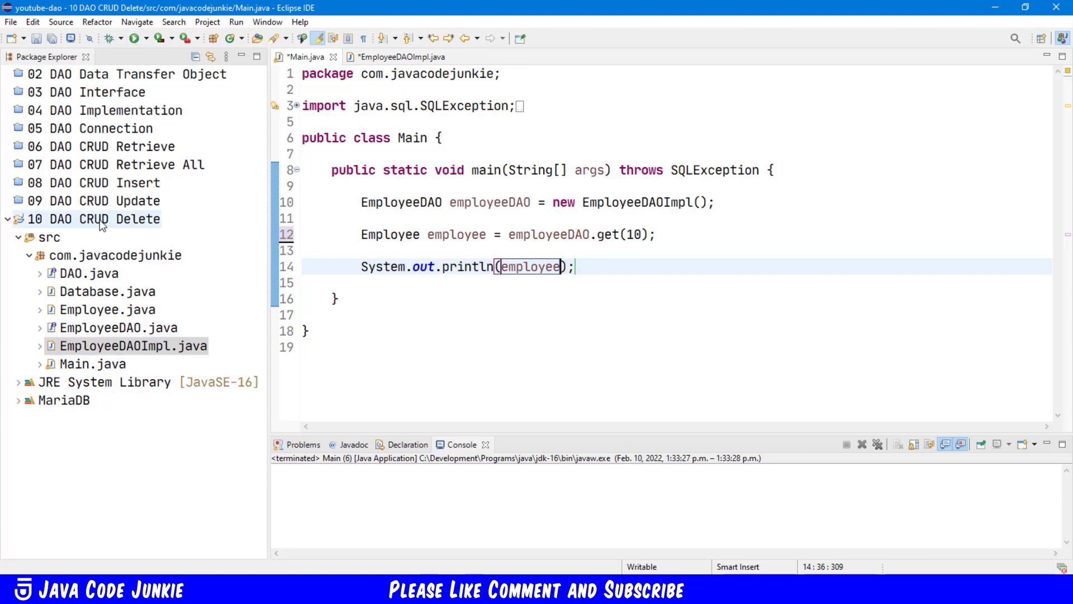
right_click(102, 225)
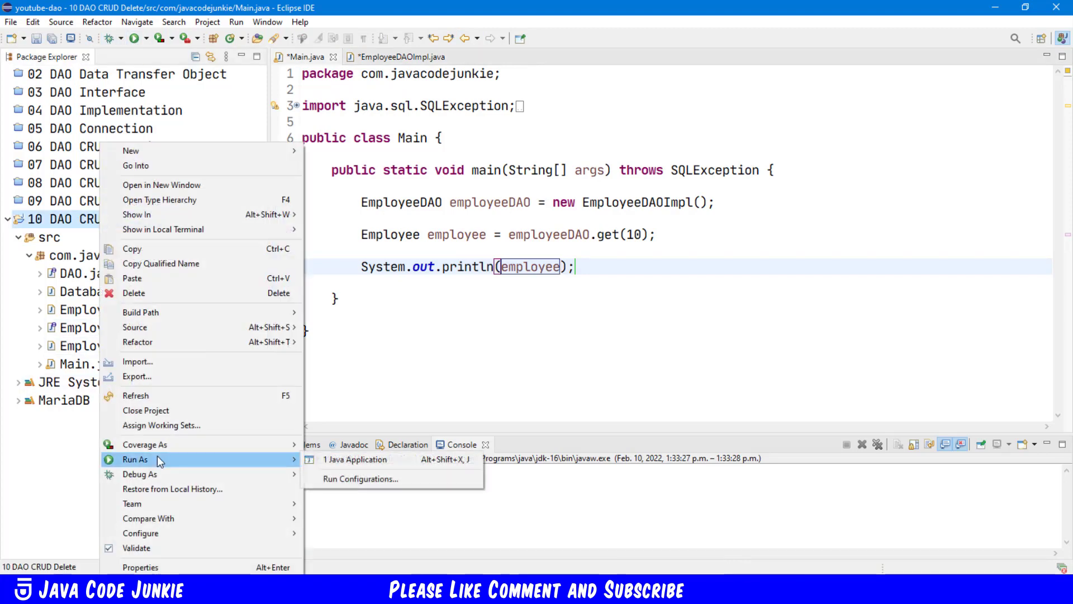
left_click(352, 460)
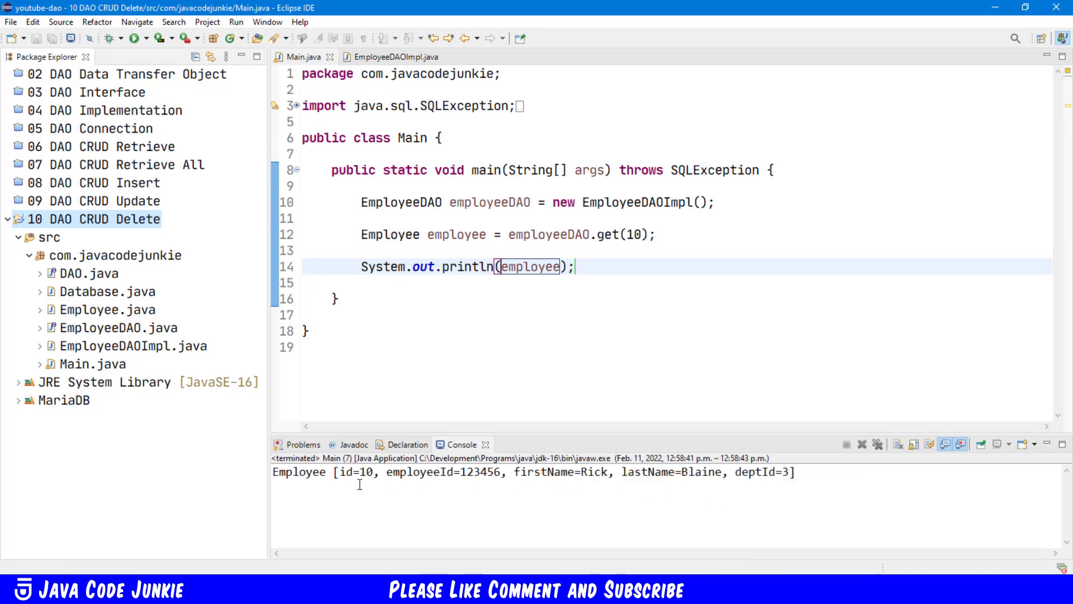
left_click(610, 267)
key("Return")
key("Return")
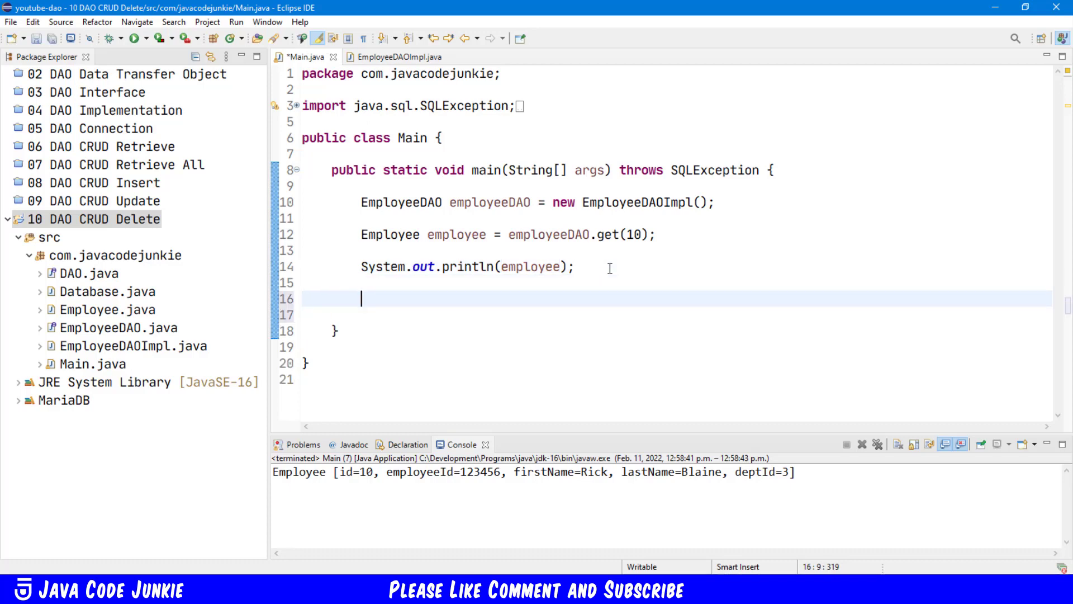
type("int result =")
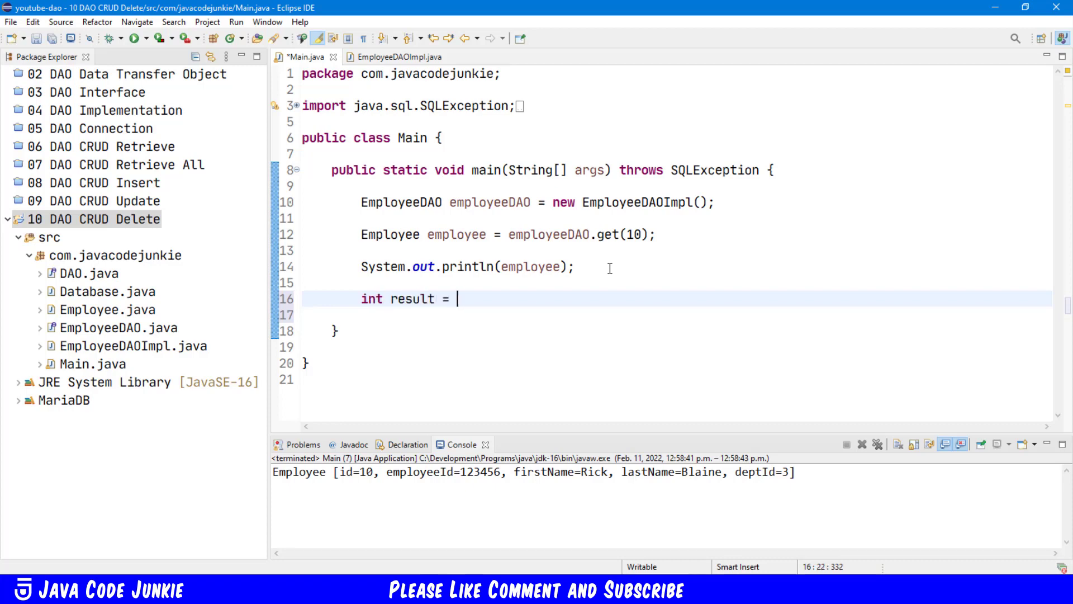
type(" em")
type("ployeeD")
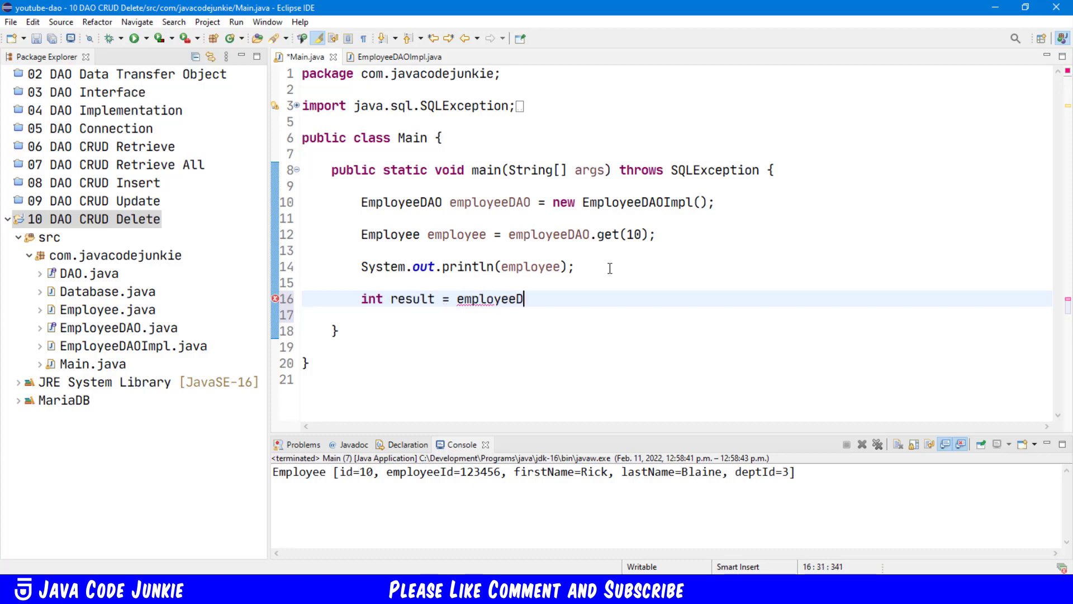
type("AO.de")
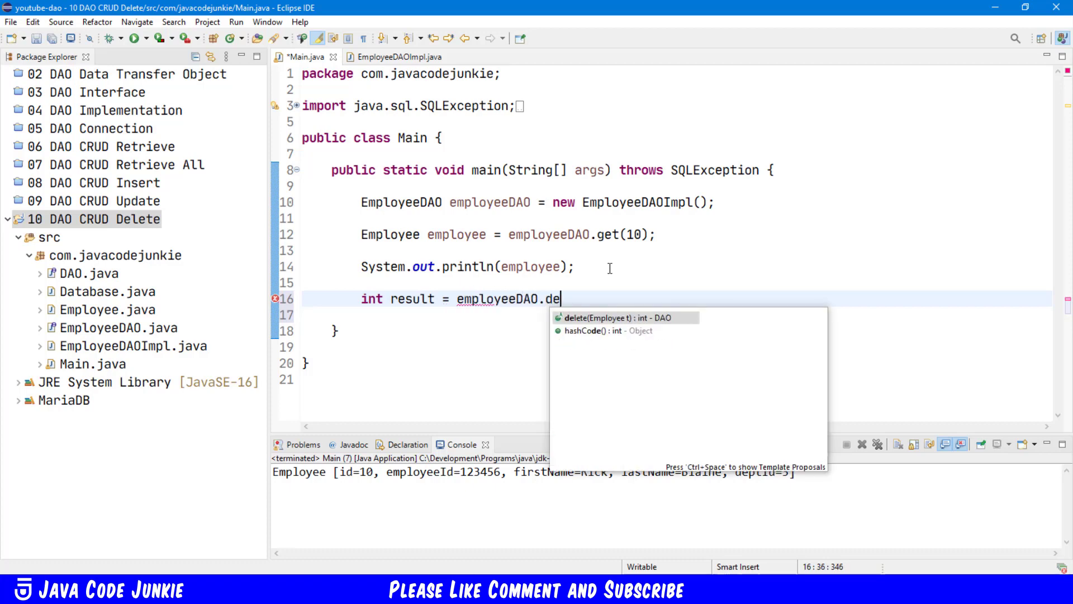
Add int result = employeeDAO.delete(employee) and print result with System.out.println.
key("Return")
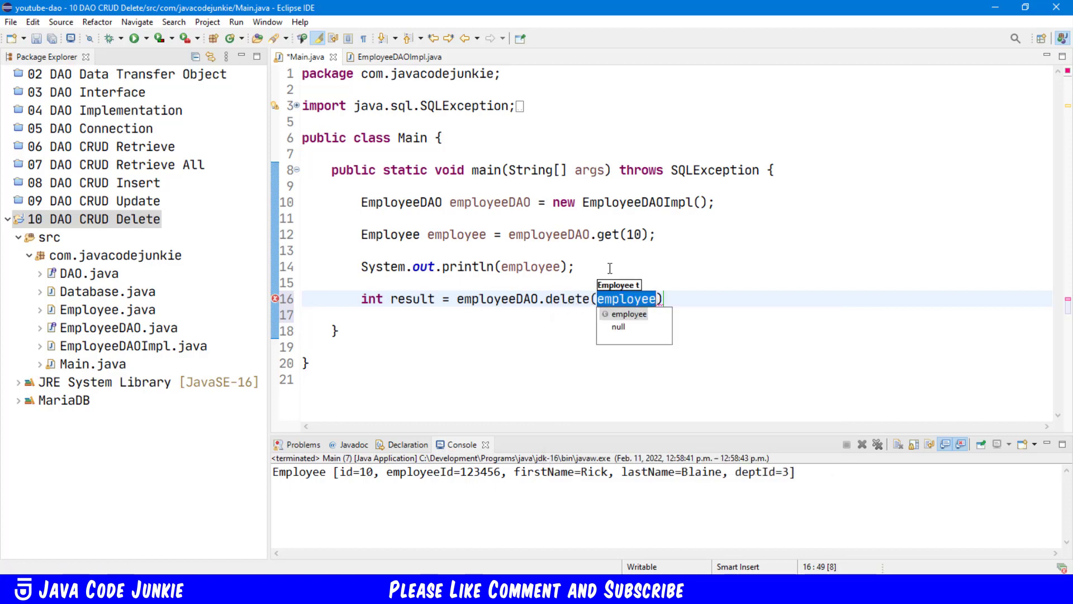
key("Return")
type(";")
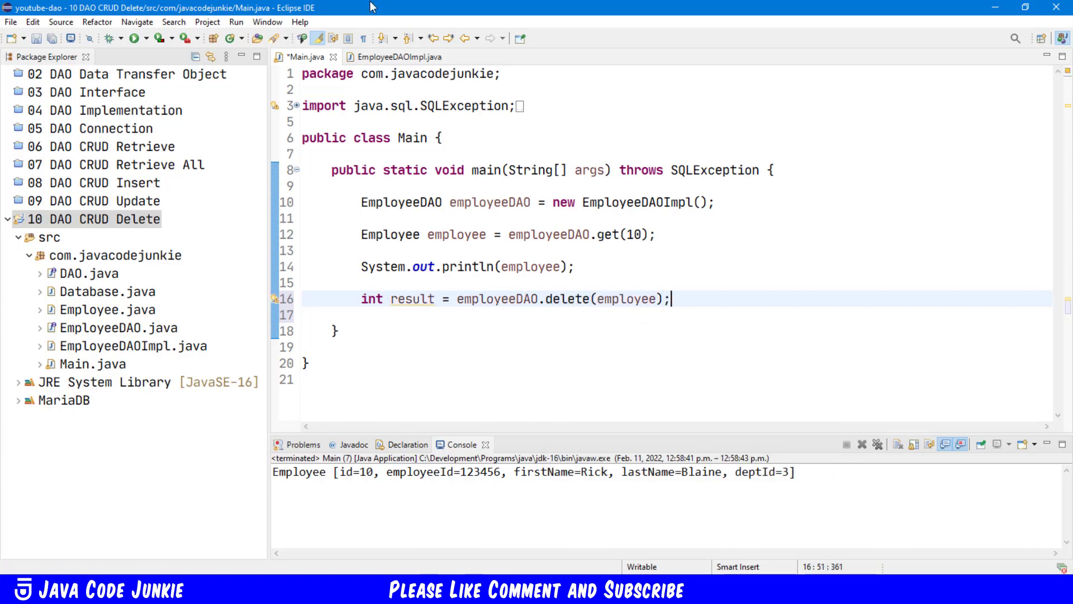
right_click(110, 221)
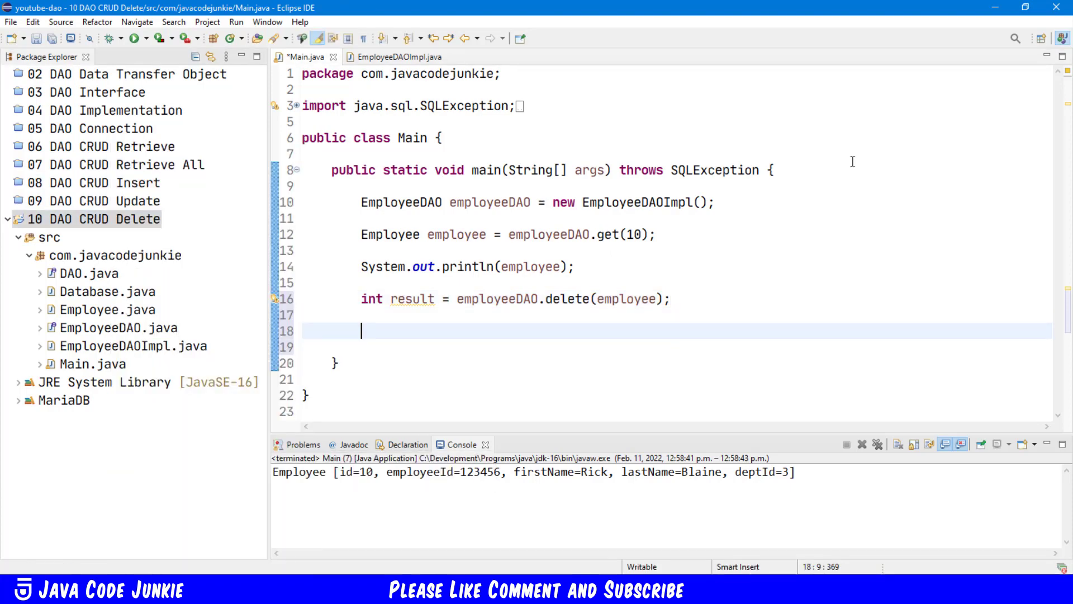
type("sysout")
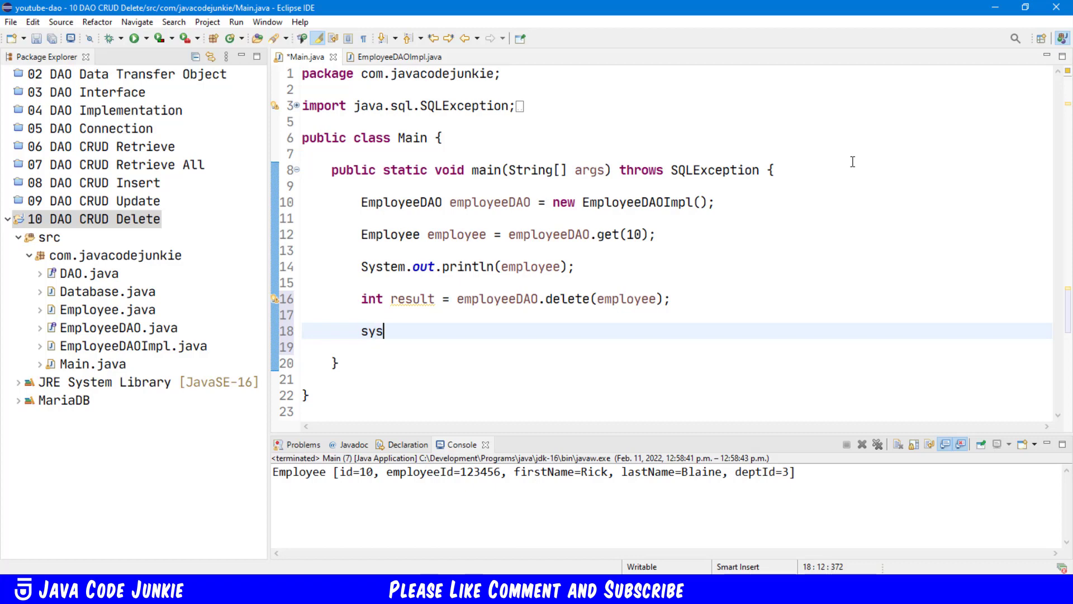
key("ctrl+space")
type("result")
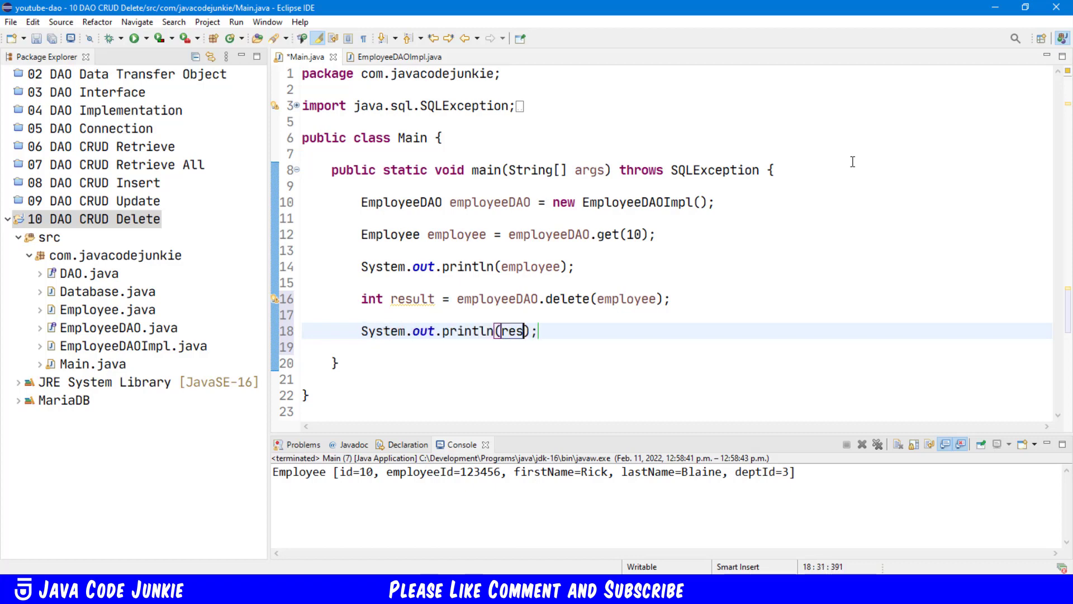
key("Return")
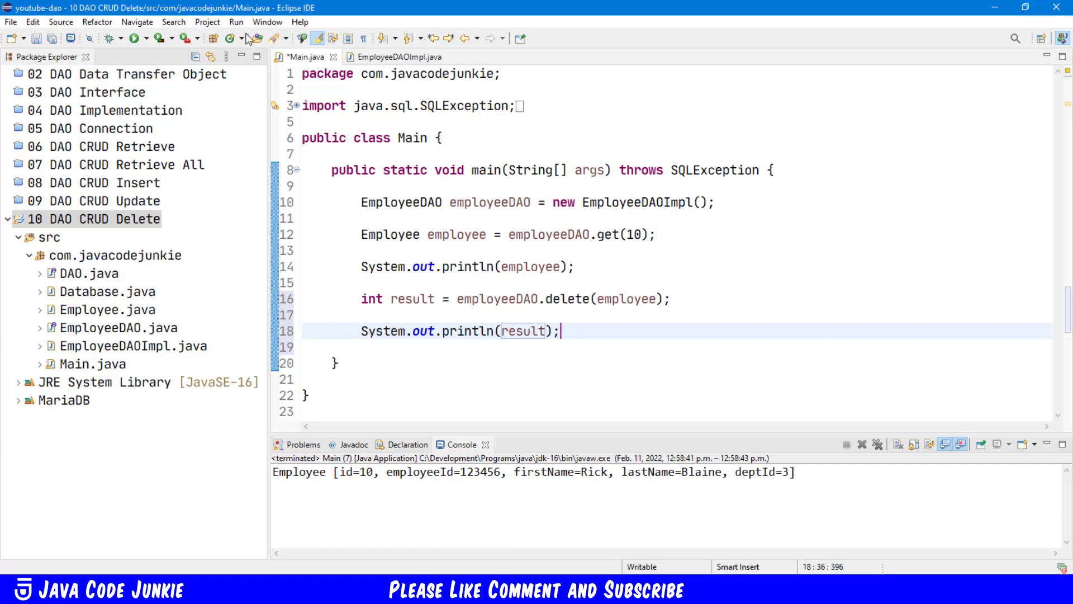
Rerun the project as a Java application; console shows the record followed by delete result 1.
left_click(103, 220)
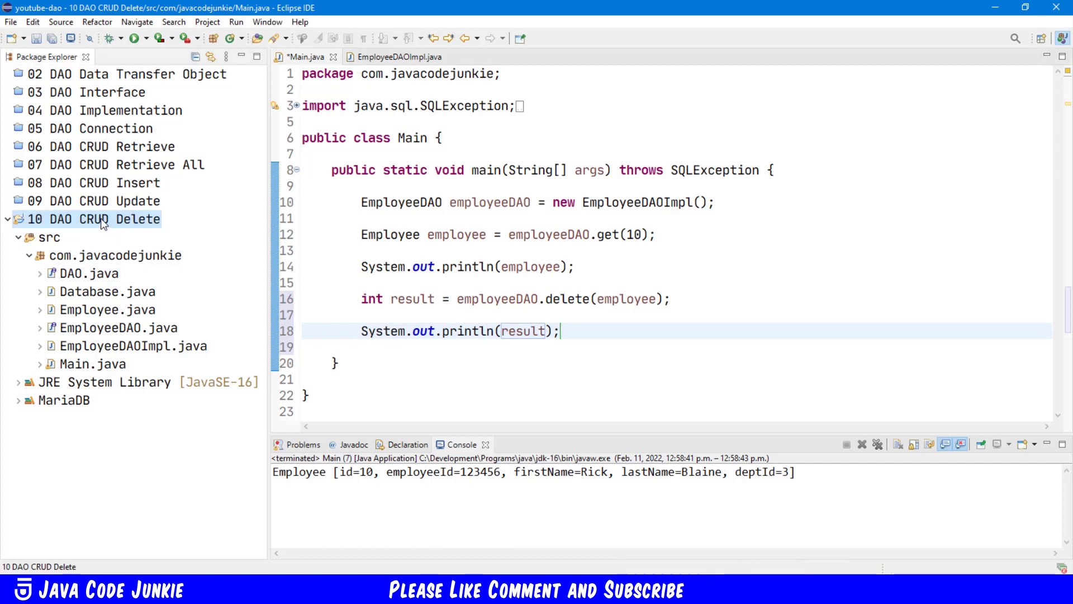
right_click(104, 220)
mouse_move(137, 460)
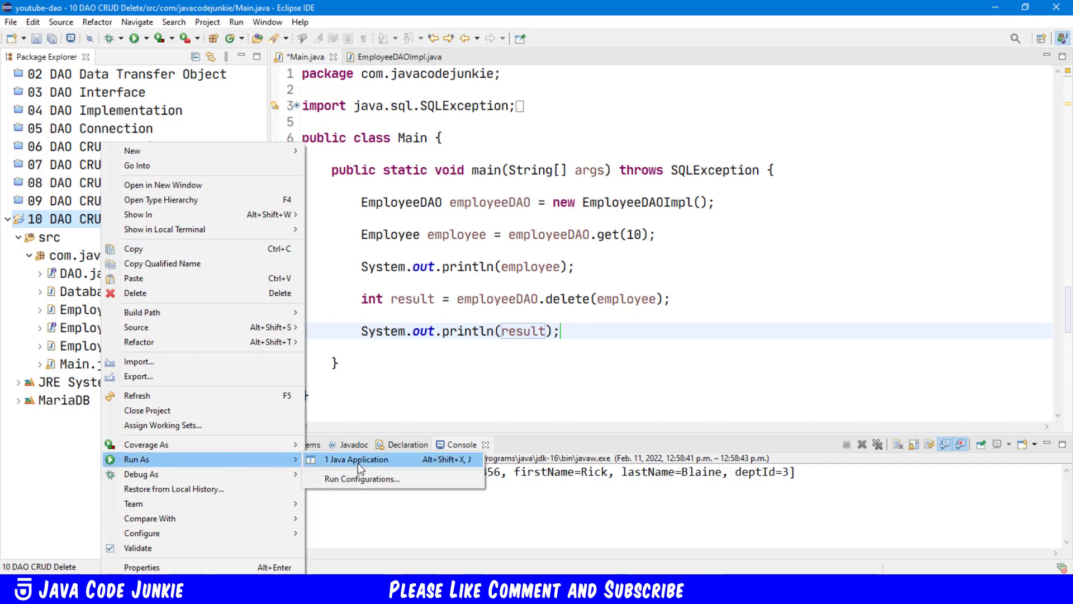
left_click(358, 460)
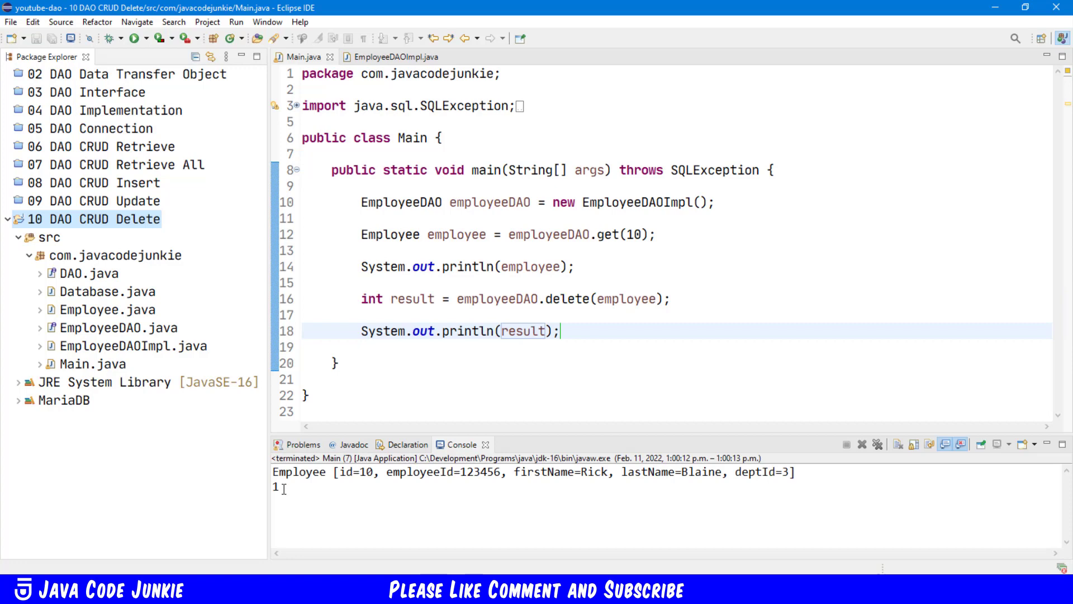
left_click_drag(282, 487, 273, 488)
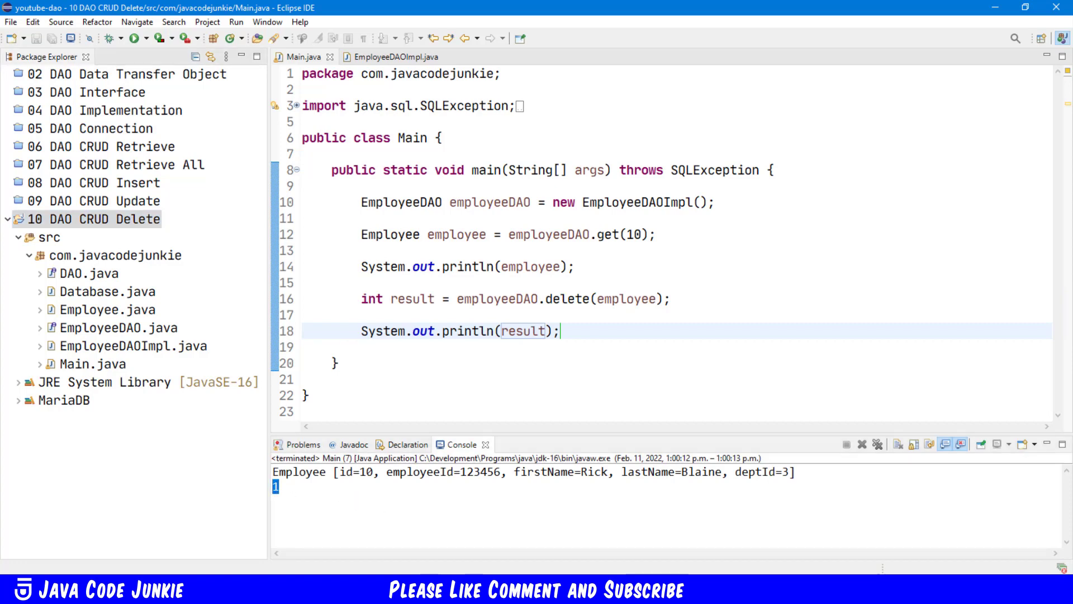
Refresh the employees table in DBeaver's Database Navigator, confirming id 10 is gone.
key("alt+Tab")
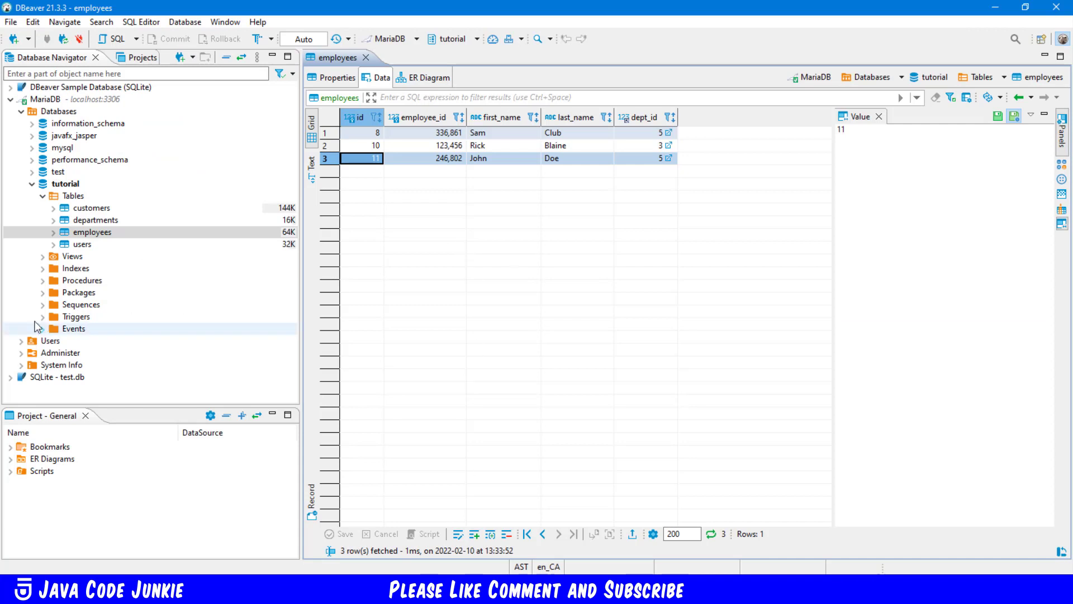
right_click(92, 232)
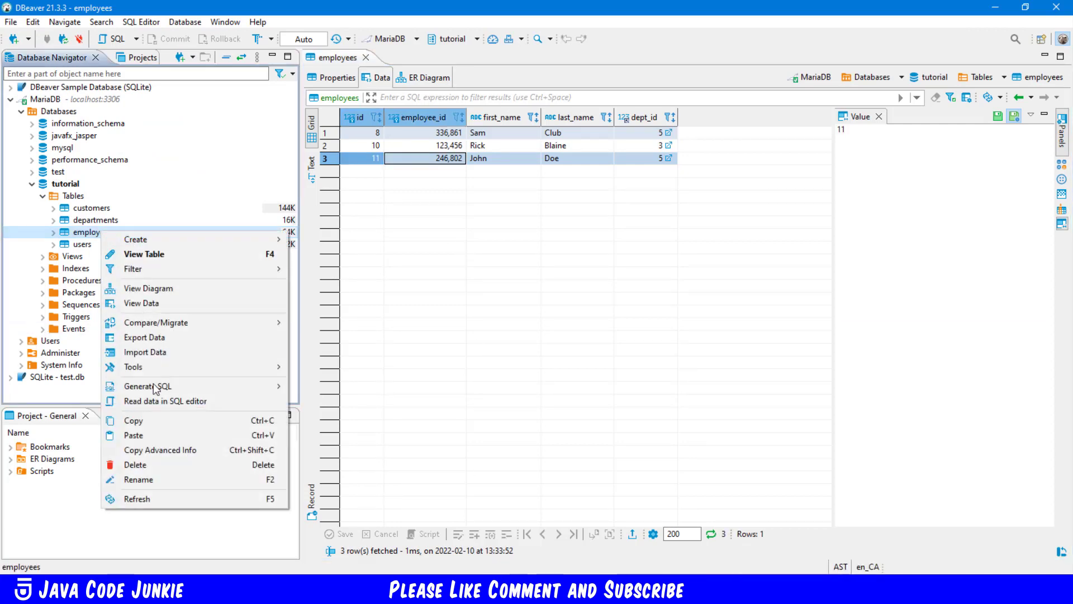
left_click(154, 501)
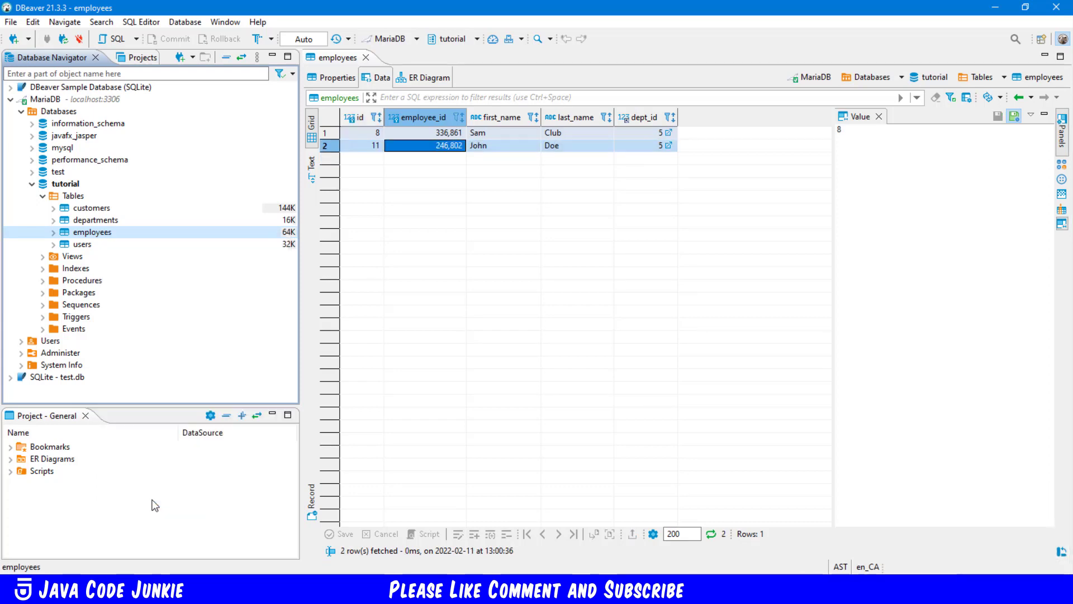